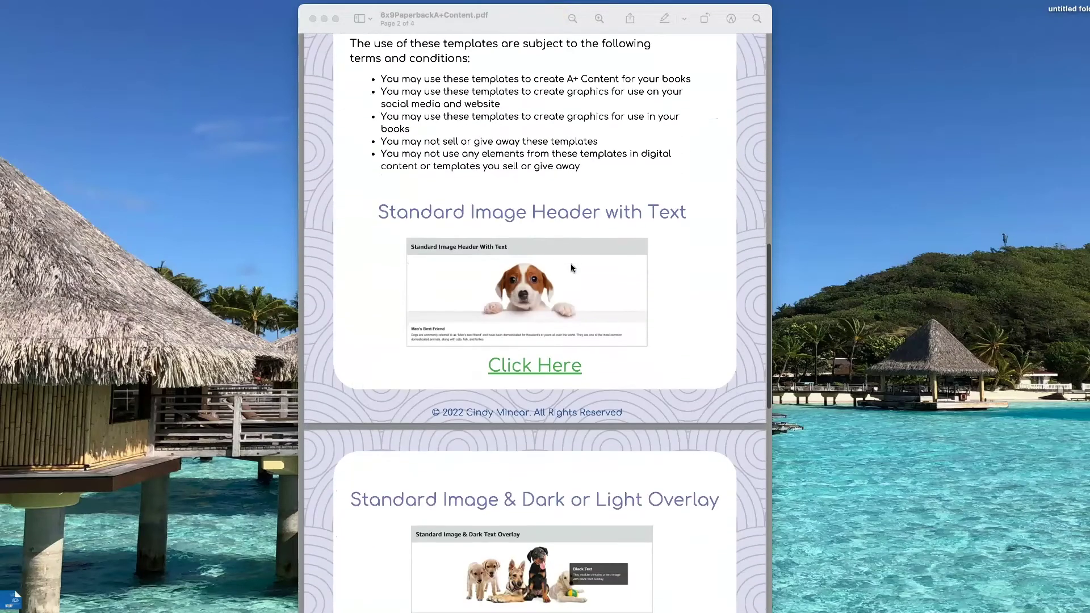
scroll(621, 297, down, 5)
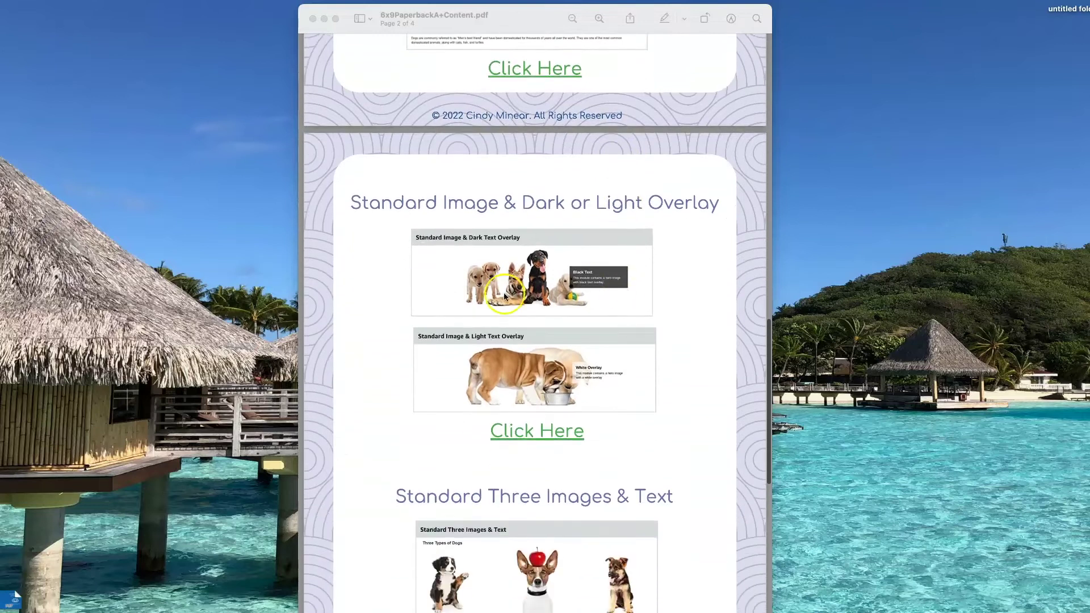
scroll(605, 351, down, 8)
Scroll the 6x9 A+ Content PDF to the Standard Image Header with Text module and its Click Here link
scroll(603, 350, up, 15)
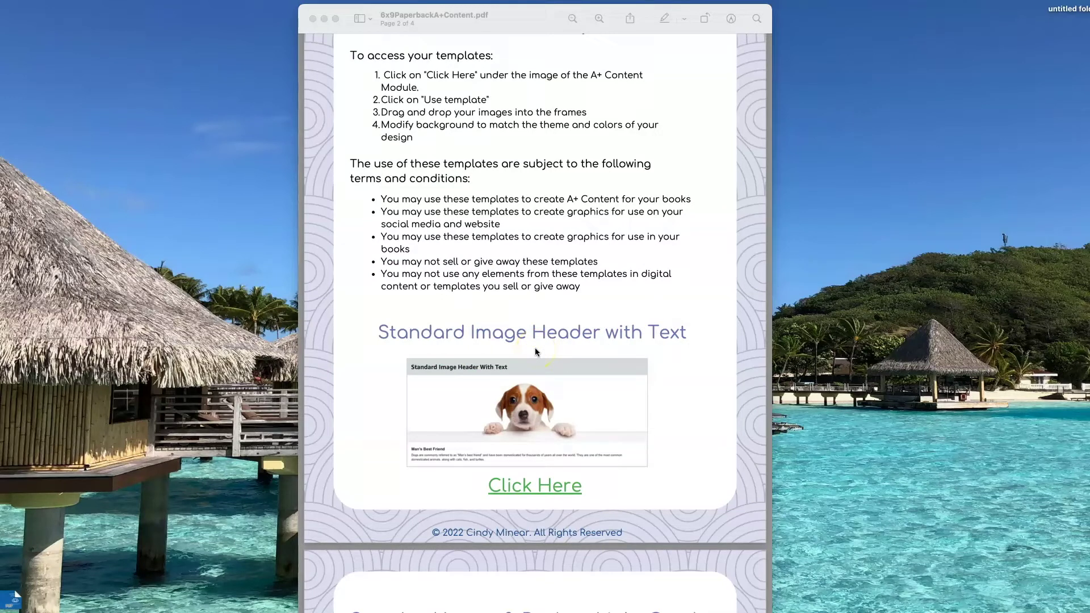
Start a design from the linked 6x9 Templates A+ Canva template and make an editable copy
click(537, 491)
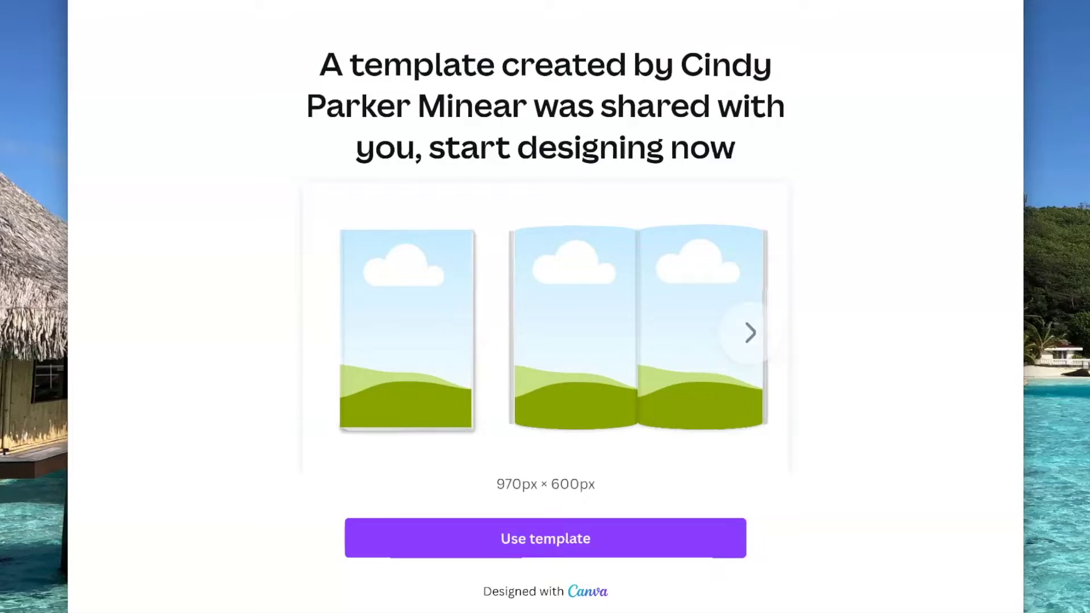
click(544, 541)
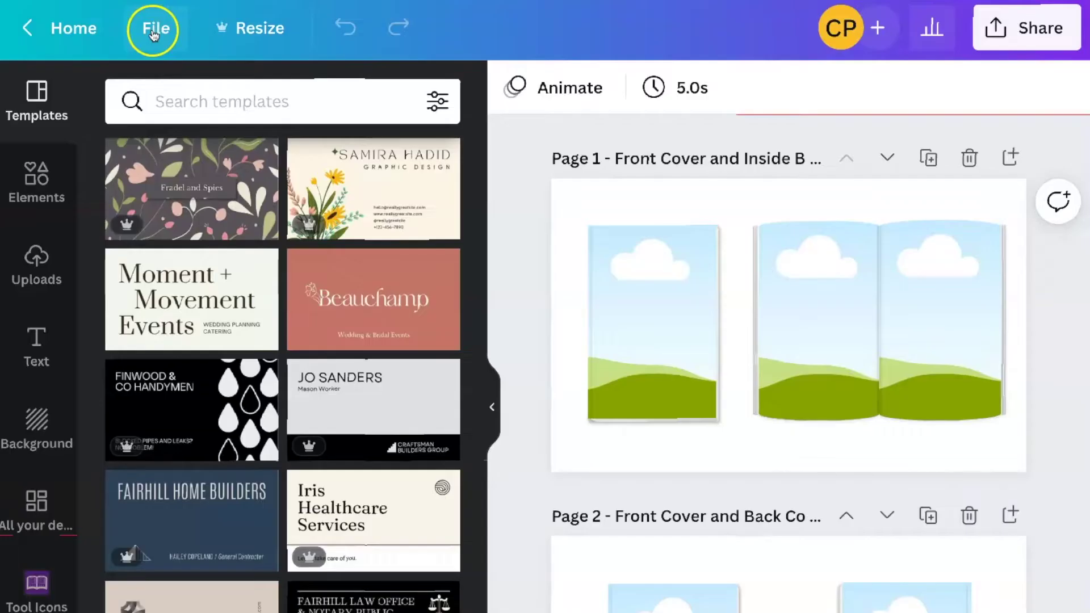
click(153, 30)
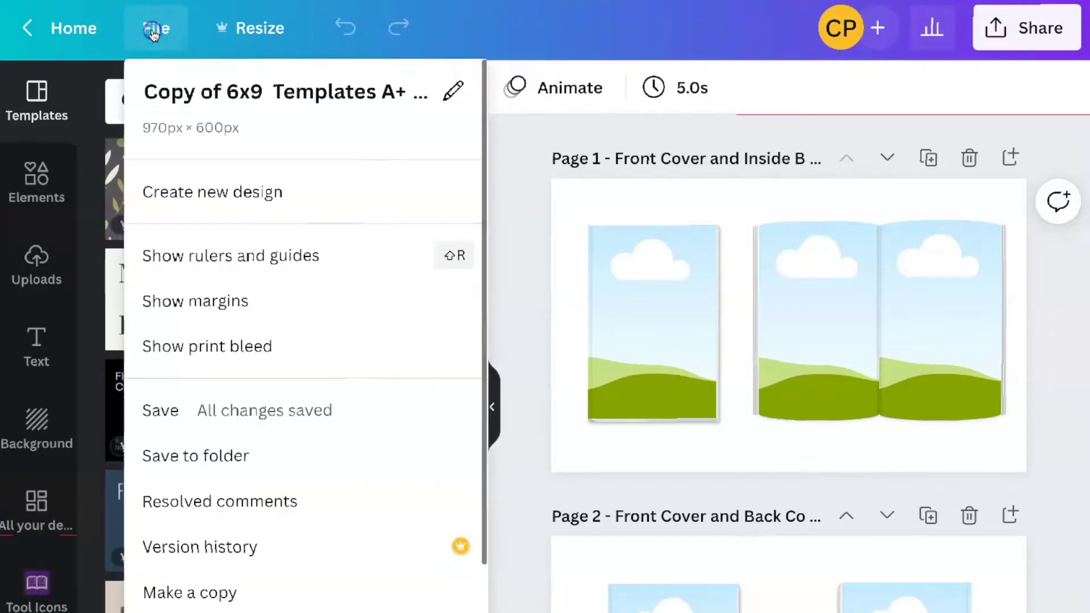
click(203, 96)
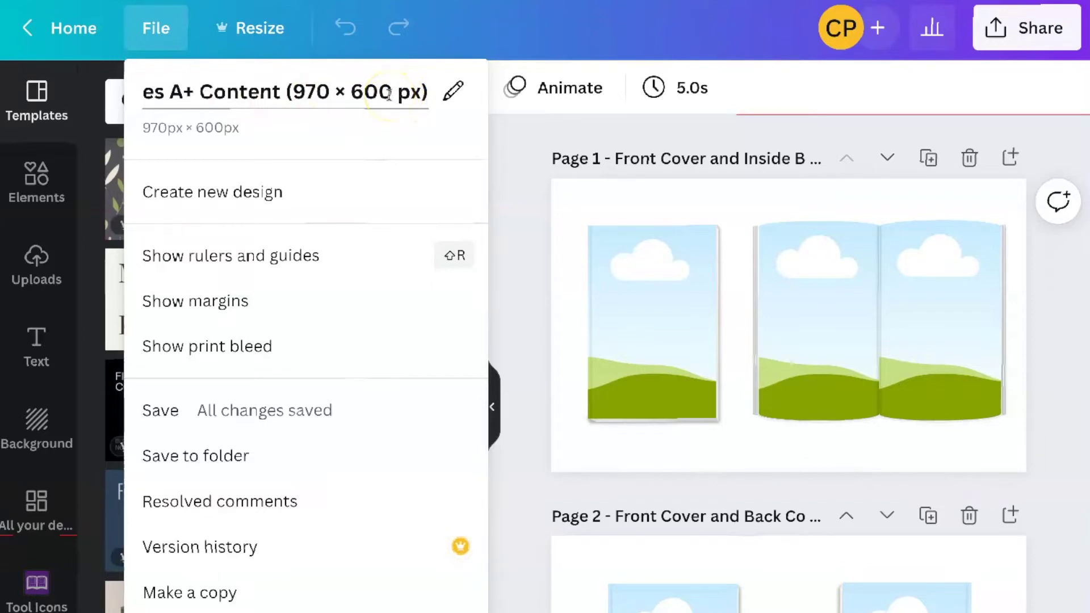
key(Return)
click(511, 132)
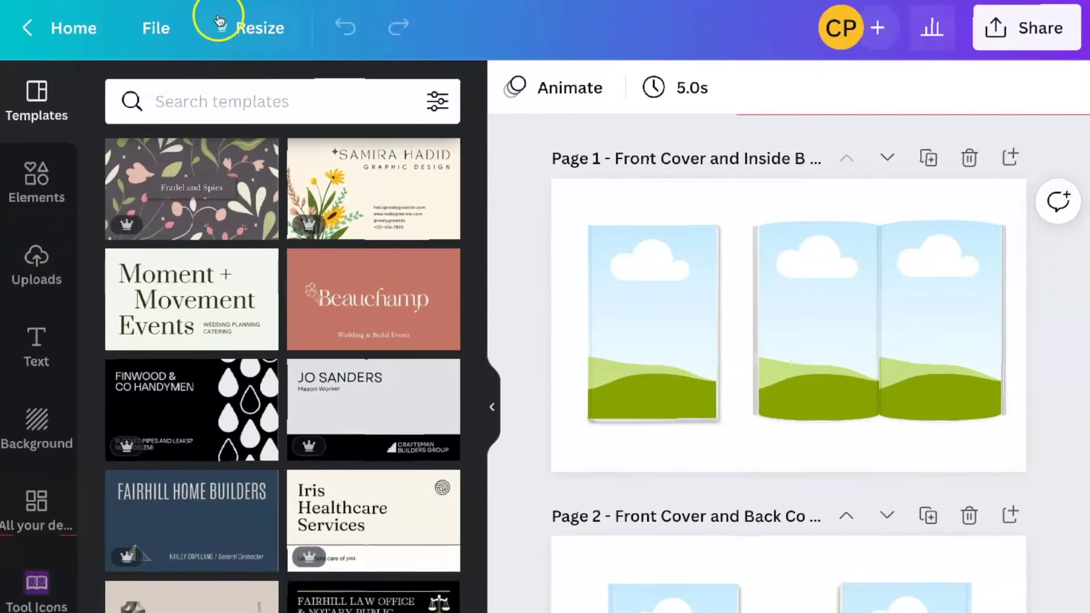
click(156, 28)
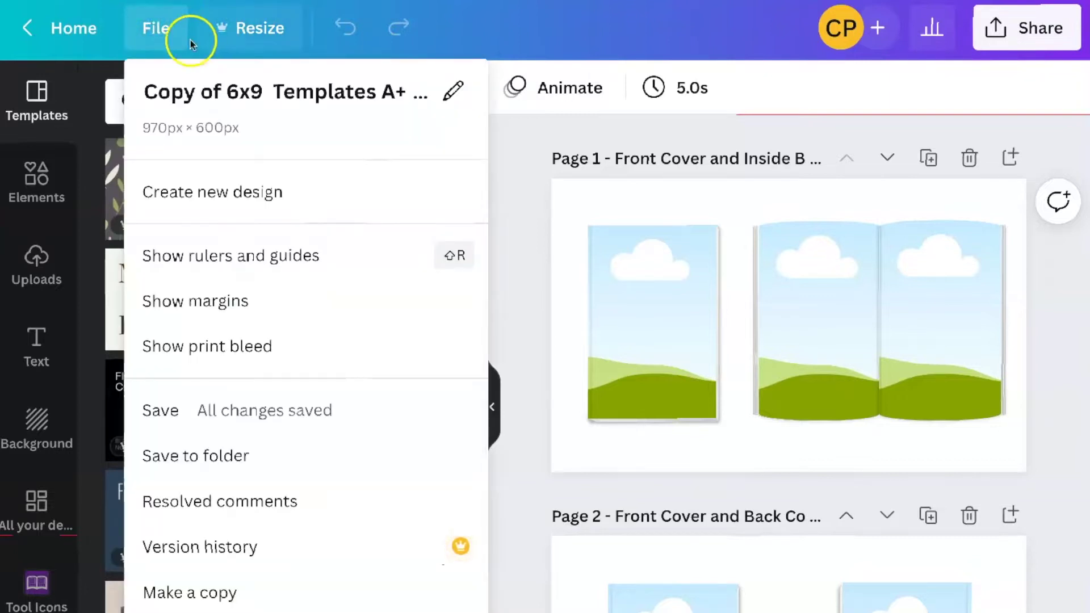
click(225, 593)
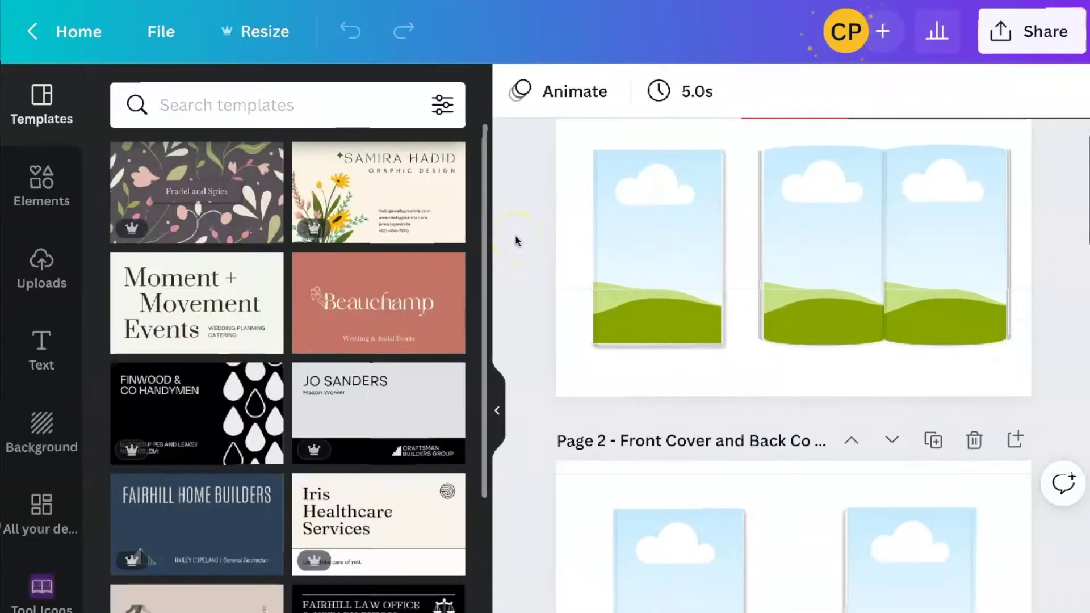
Review the mockup pages and delete the Front Cover and Back Cover page
scroll(516, 241, down, 10)
scroll(515, 240, down, 20)
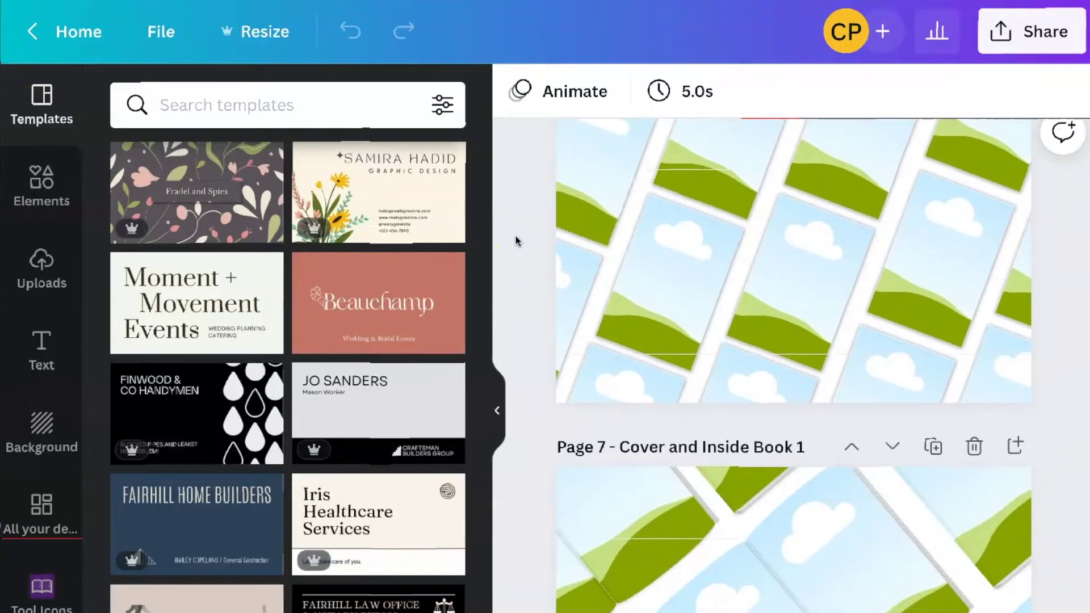
scroll(516, 241, down, 7)
scroll(516, 240, down, 3)
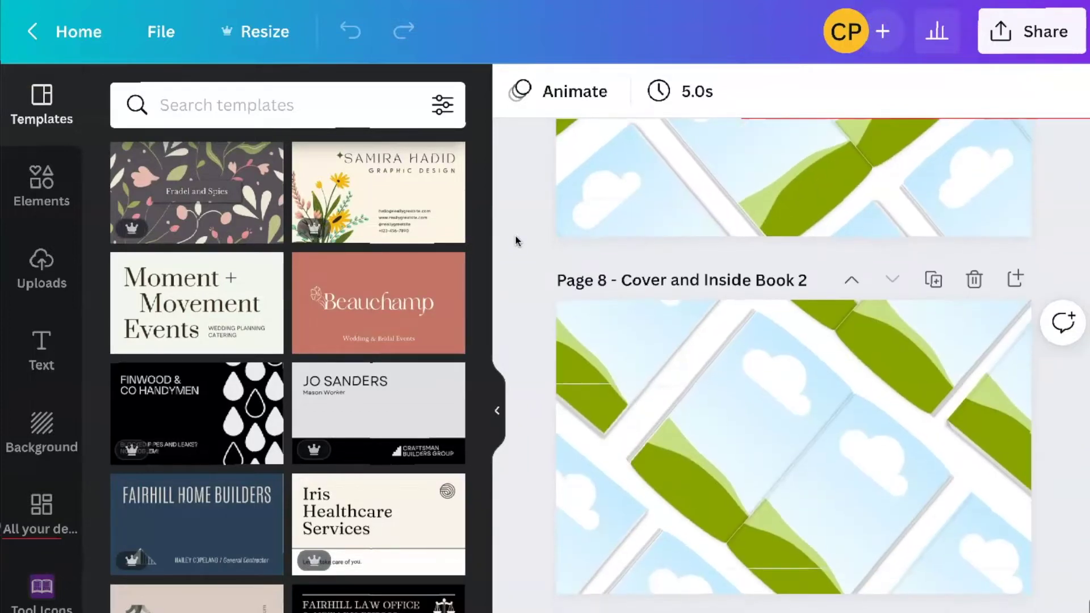
key(Home)
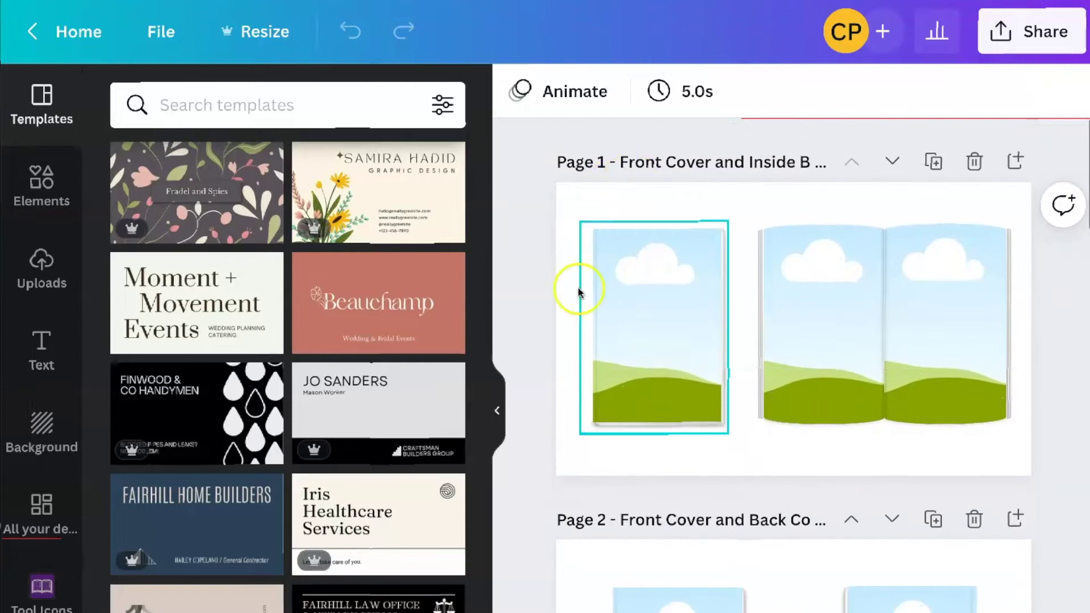
click(681, 446)
click(554, 243)
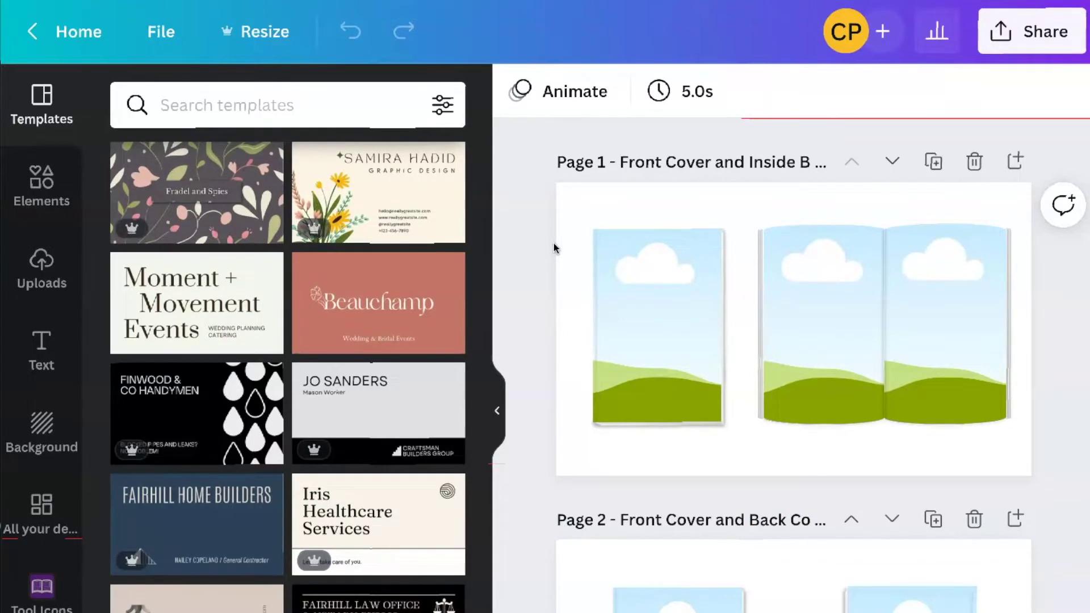
click(956, 190)
click(802, 366)
click(993, 567)
scroll(977, 531, down, 3)
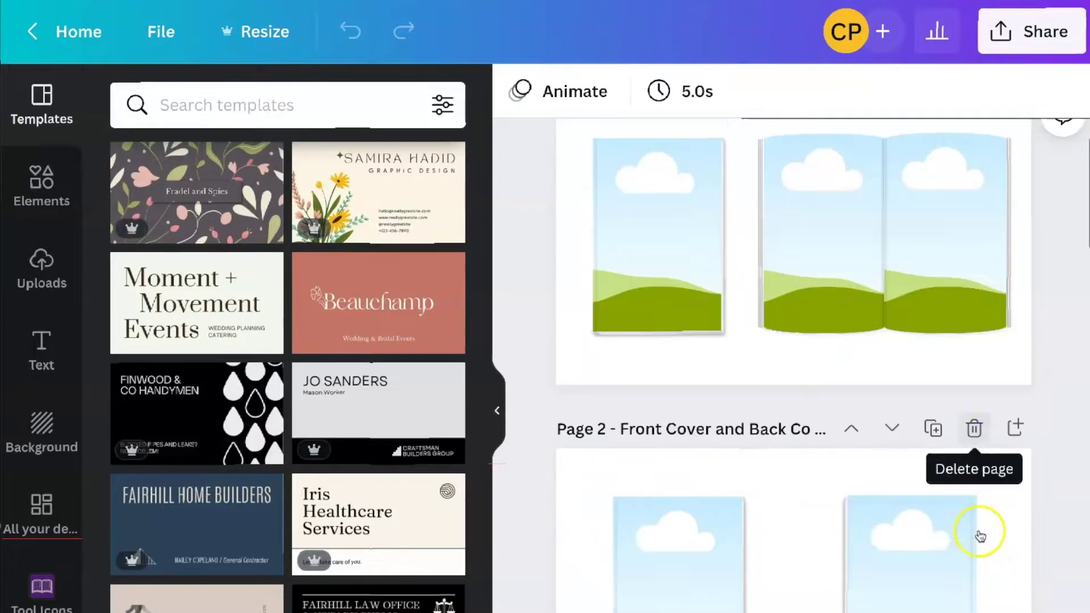
click(974, 340)
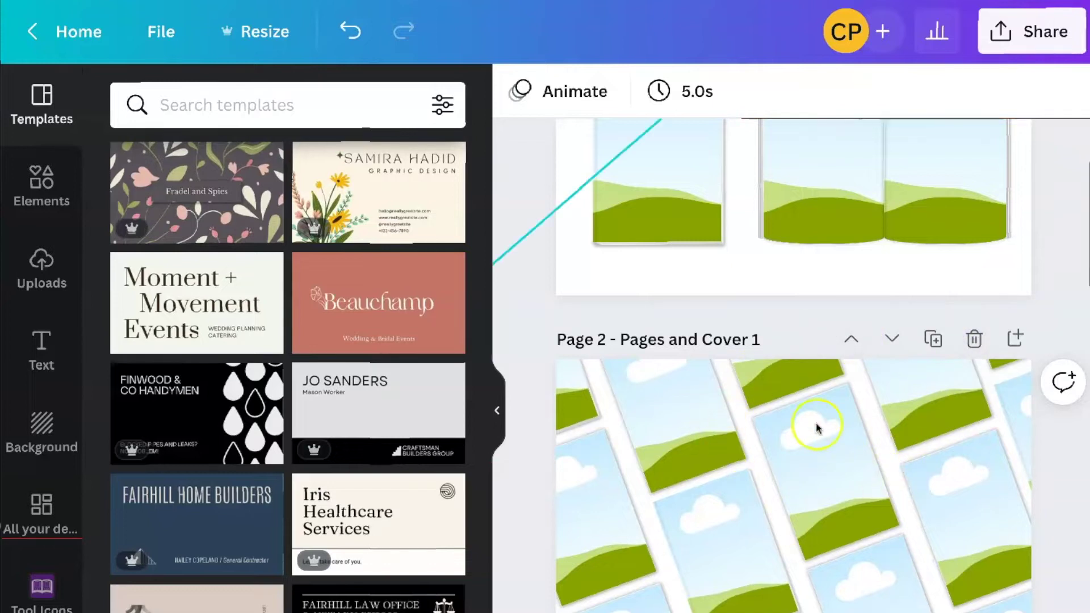
Delete the Pages and Cover 2, Just Pages 1, Just Pages 2 and Cover and Inside Book 2 pages
click(905, 377)
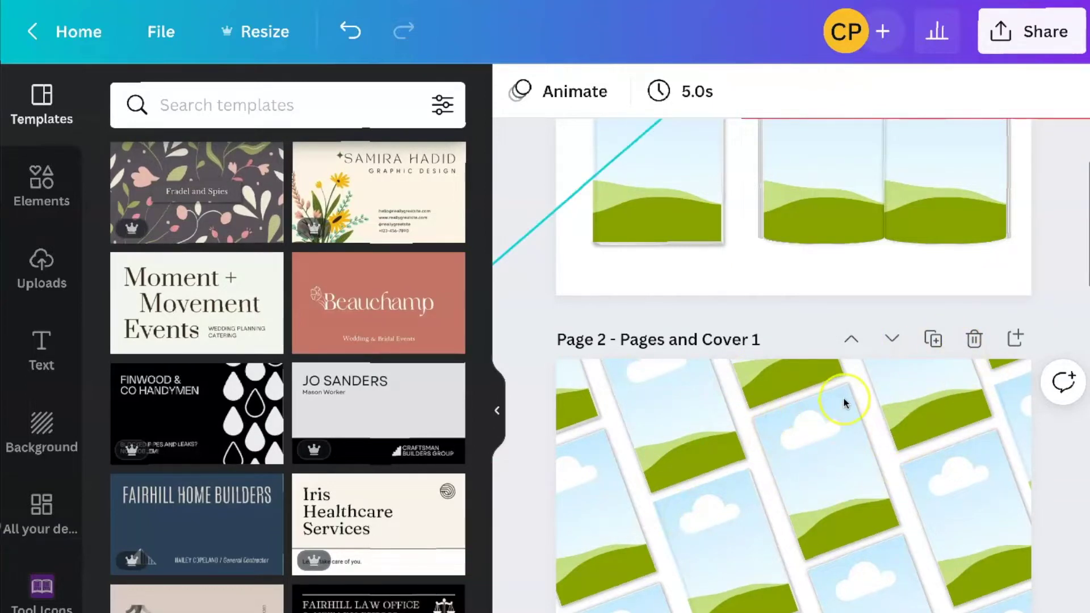
scroll(844, 402, down, 6)
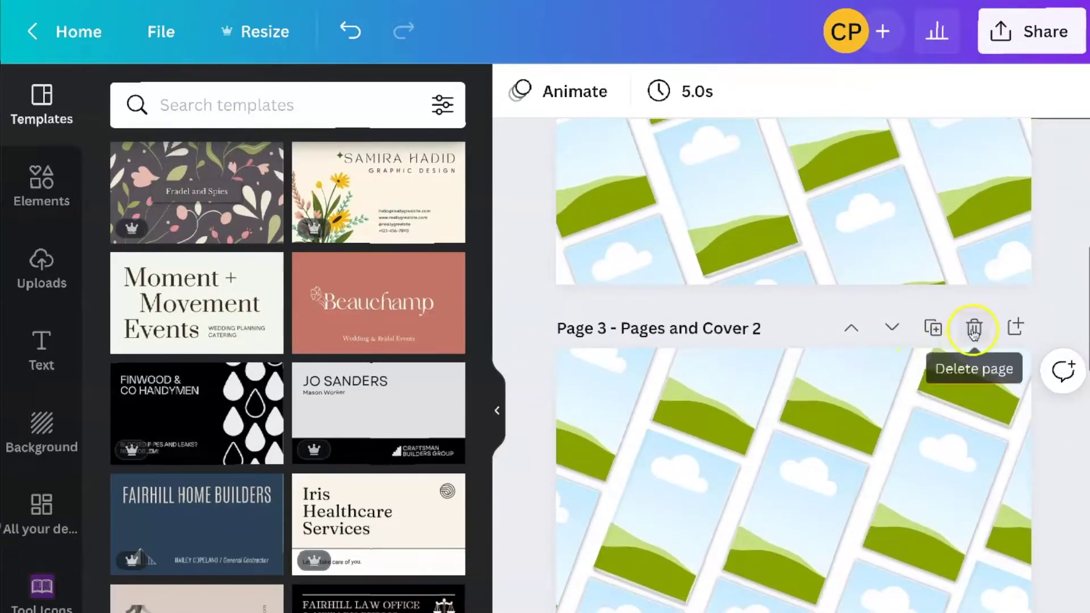
click(974, 330)
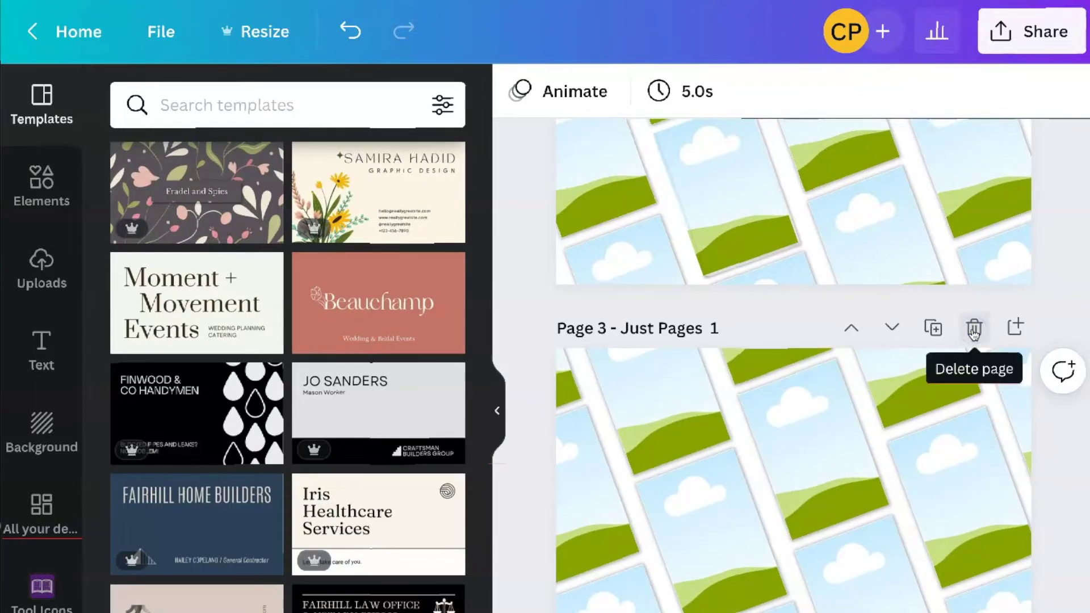
click(974, 329)
click(973, 330)
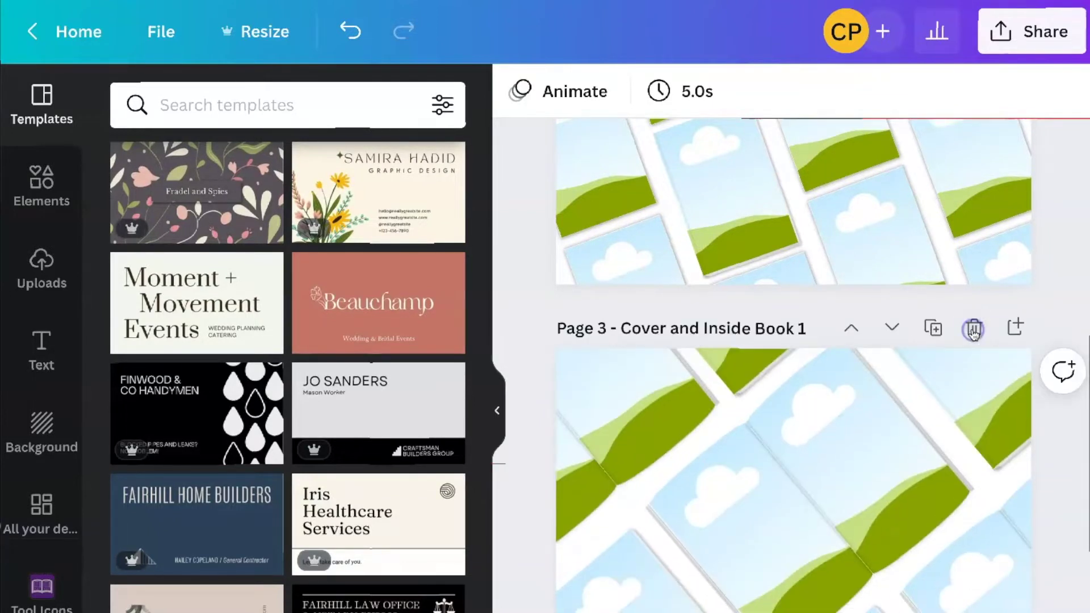
scroll(893, 477, down, 5)
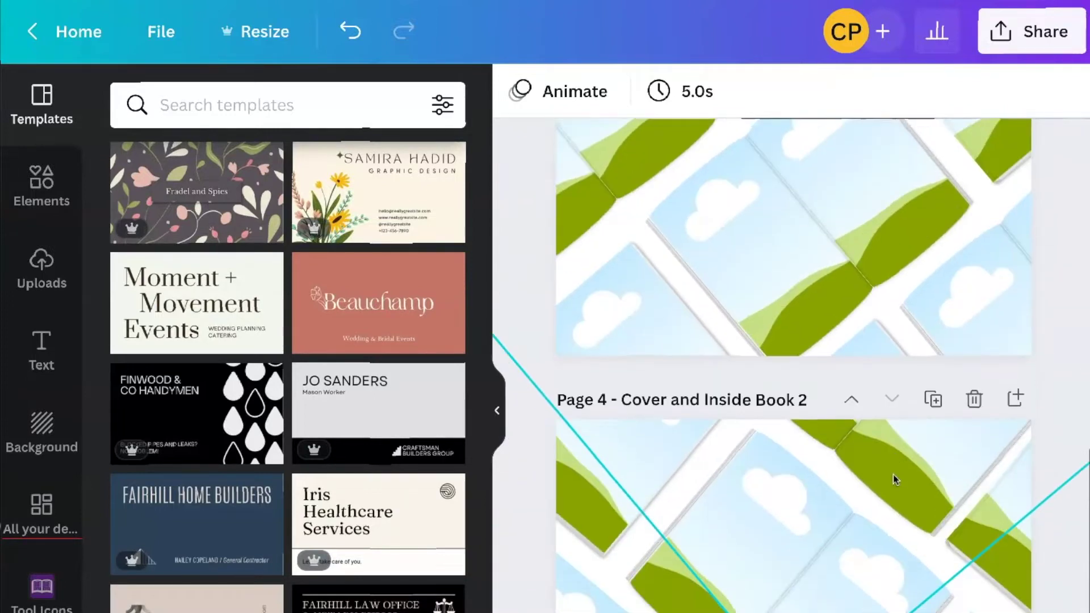
scroll(894, 481, down, 2)
click(993, 263)
click(972, 296)
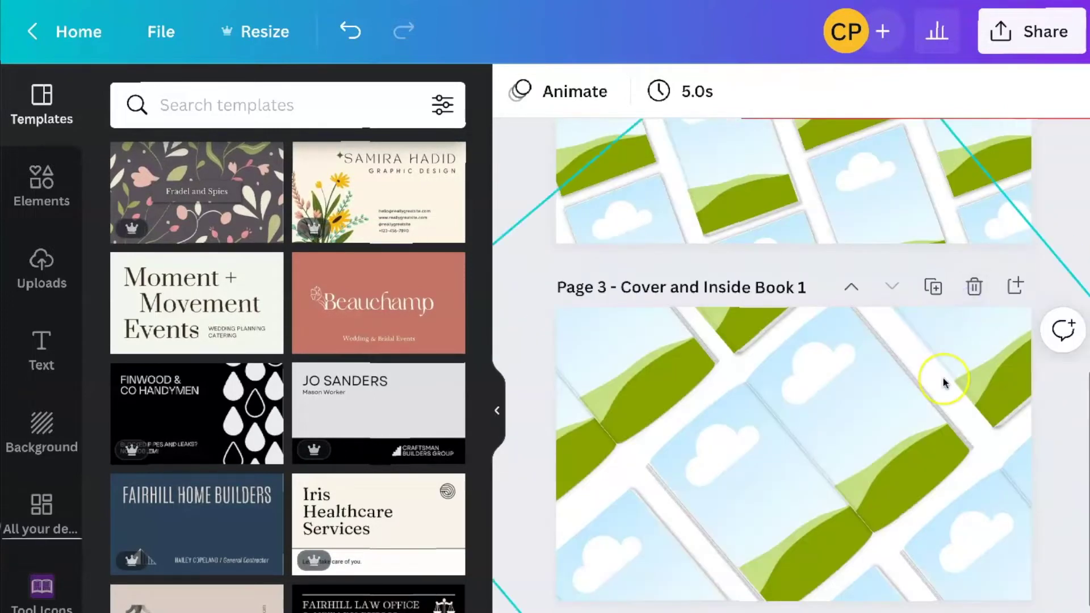
scroll(944, 383, up, 15)
scroll(943, 377, down, 15)
scroll(942, 377, up, 15)
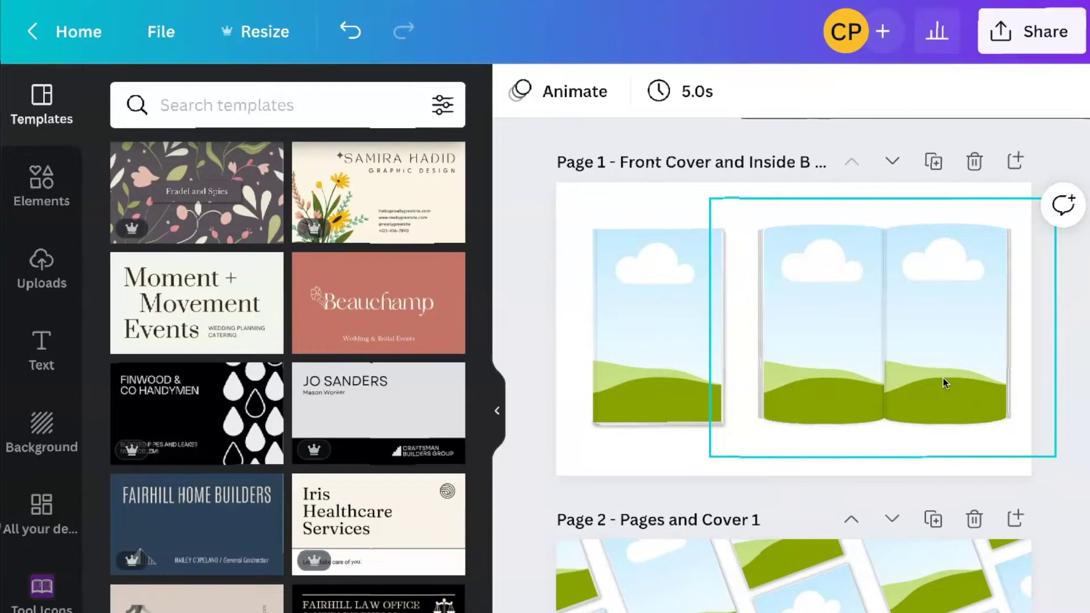
click(542, 255)
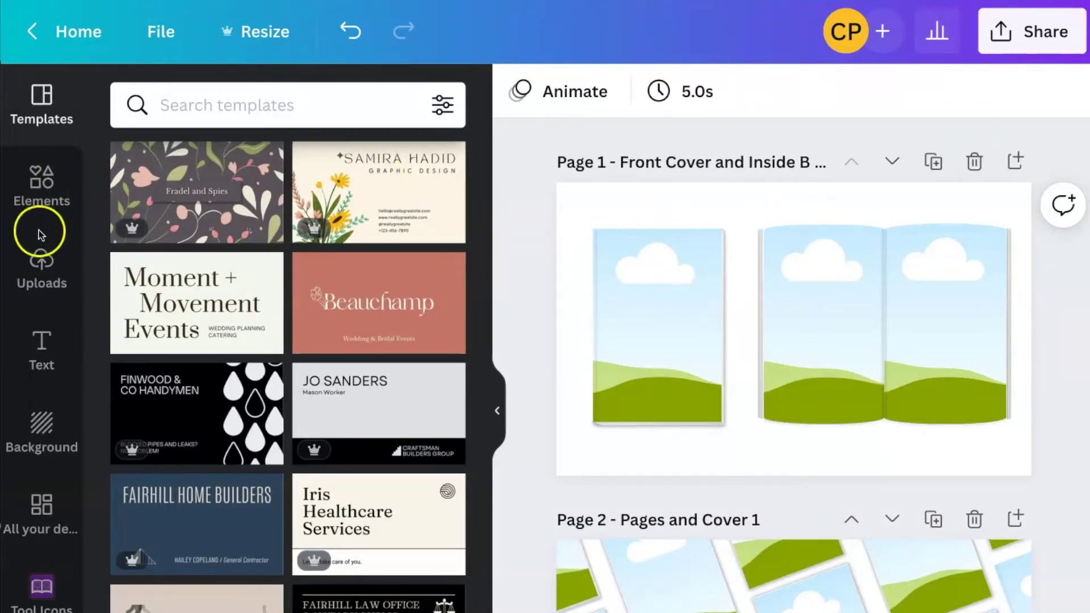
Place the My Awesome Activity Book cover upload onto Page 1's left book frame
click(44, 264)
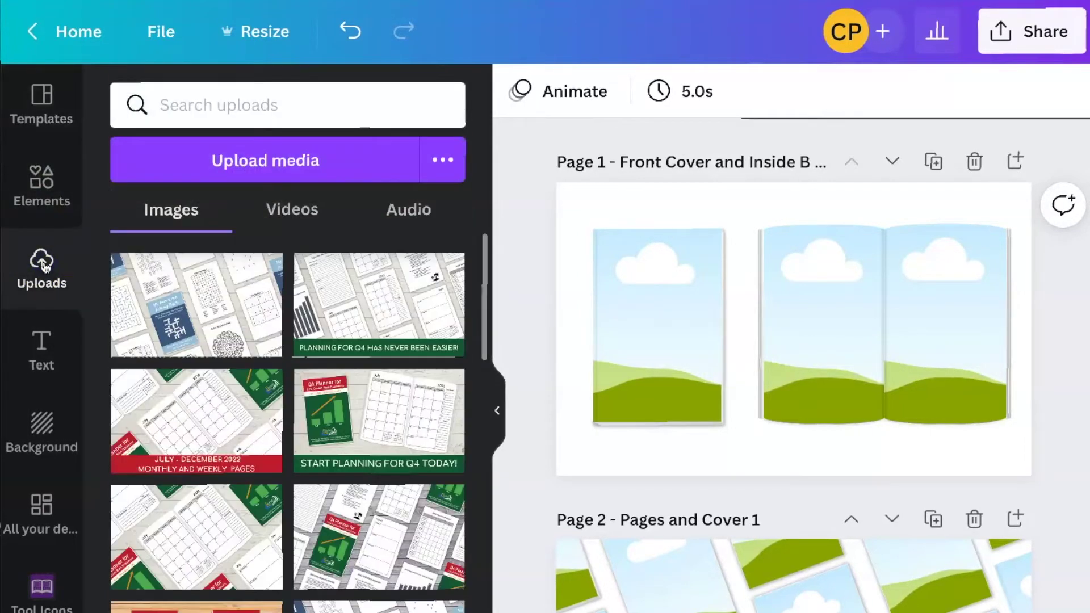
scroll(297, 330, down, 10)
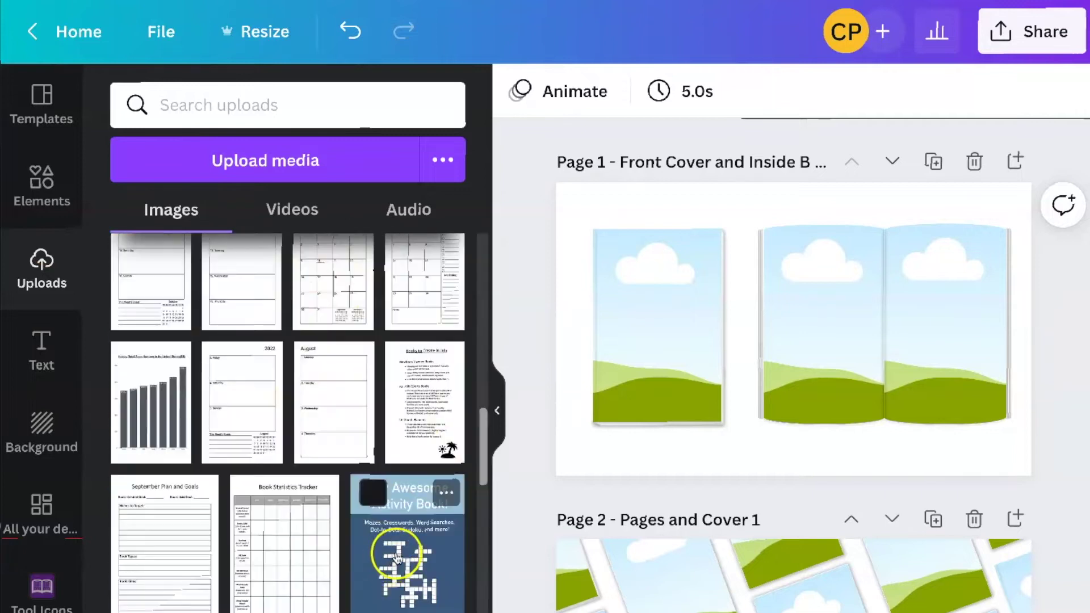
scroll(406, 560, up, 1)
click(426, 555)
drag(426, 556, 652, 342)
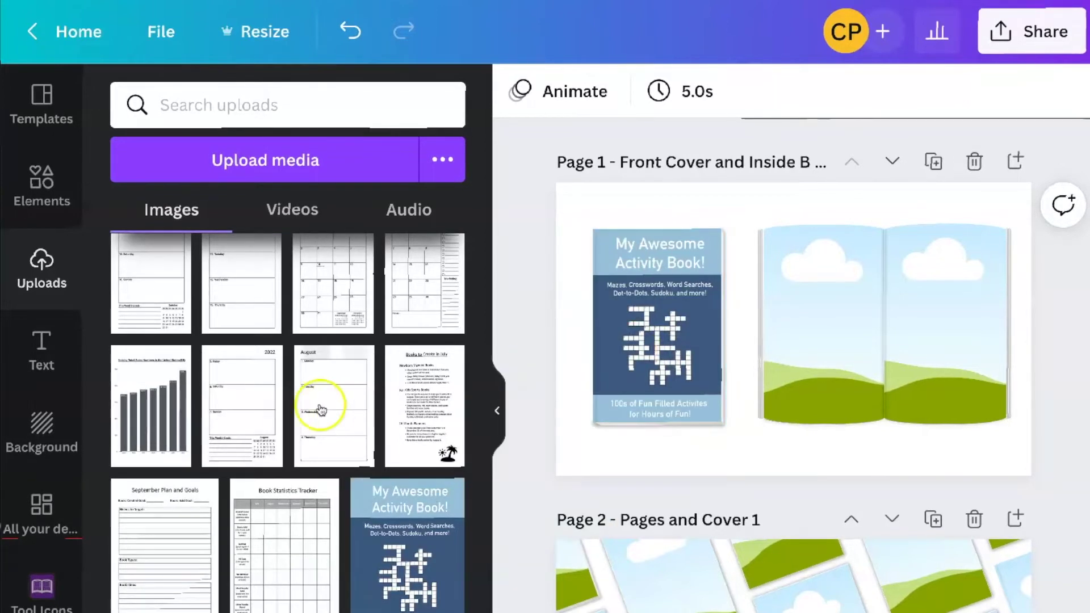
Put the Maze 1 page on the left inside page and Color the Mandala on the right
scroll(294, 420, down, 5)
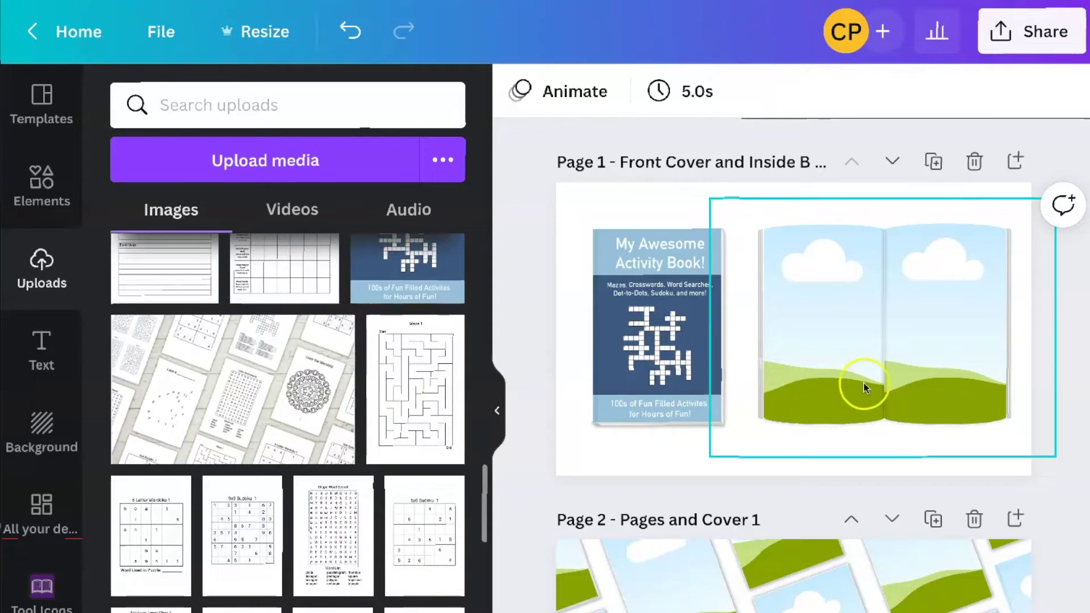
drag(423, 383, 842, 348)
drag(369, 609, 946, 333)
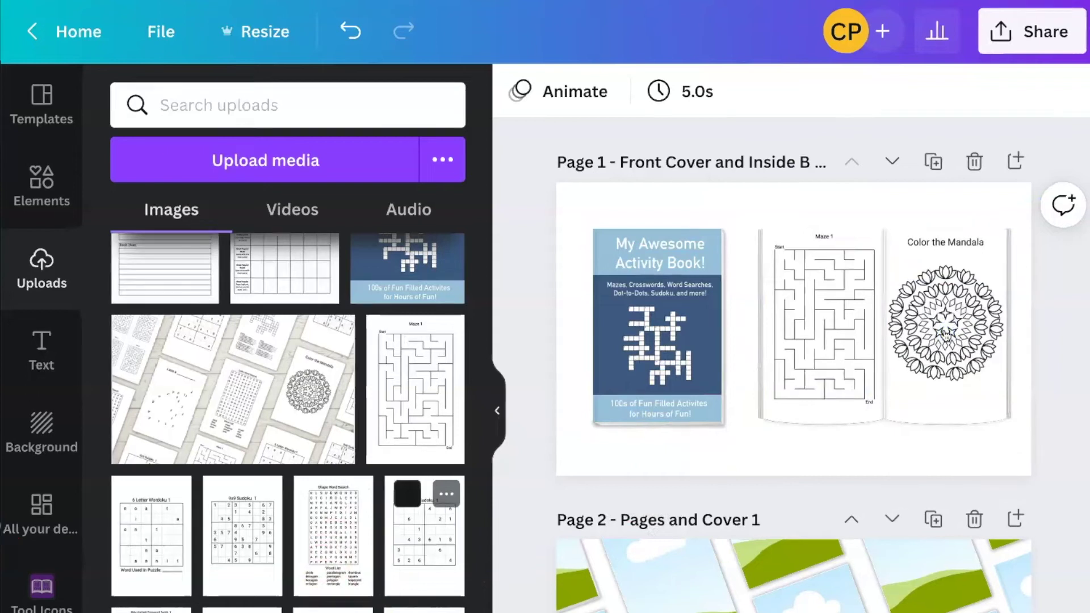
Try Page 1 backgrounds: whitewashed wood, then cream, pink and logo-blue solid colours
click(572, 218)
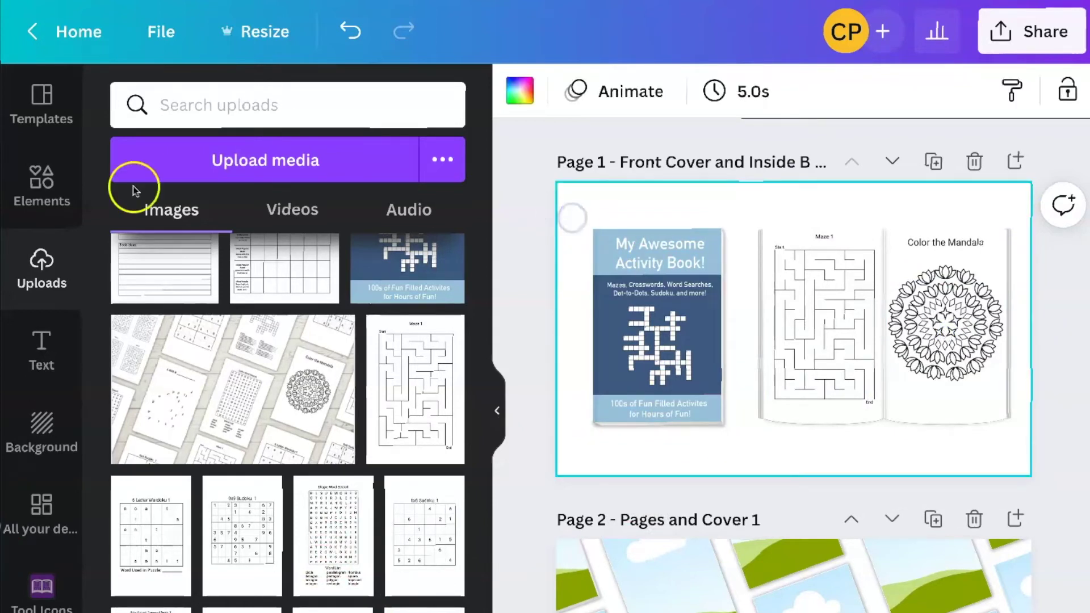
click(35, 427)
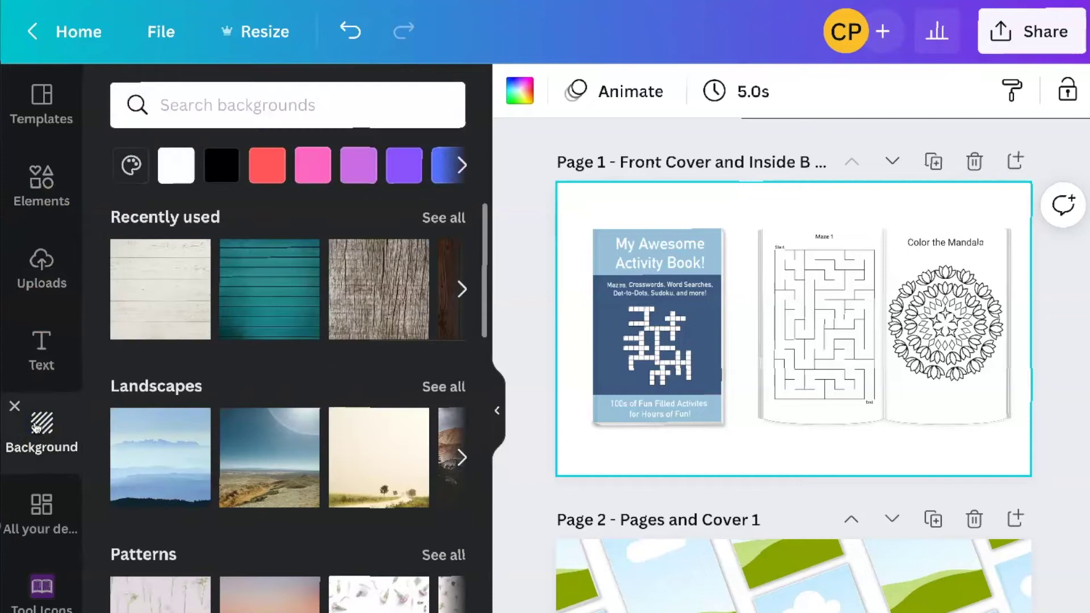
click(176, 293)
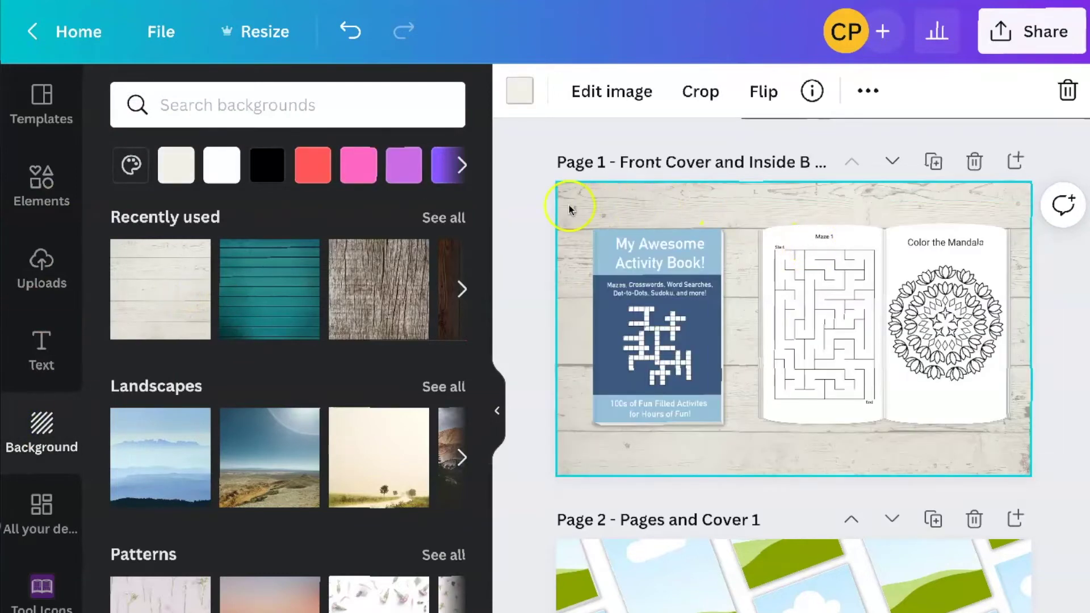
click(187, 166)
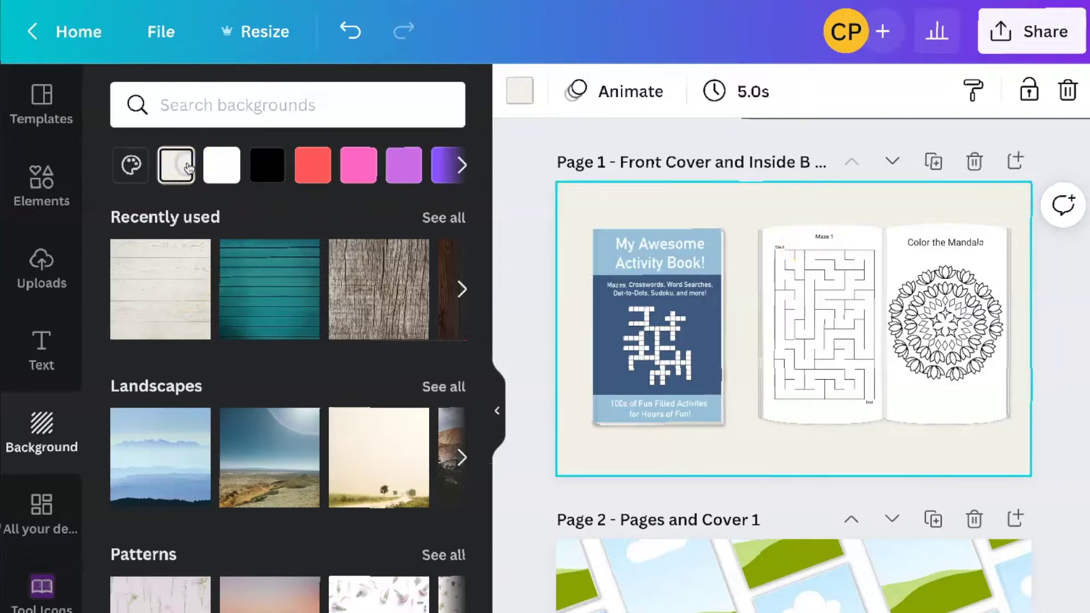
click(363, 167)
click(462, 165)
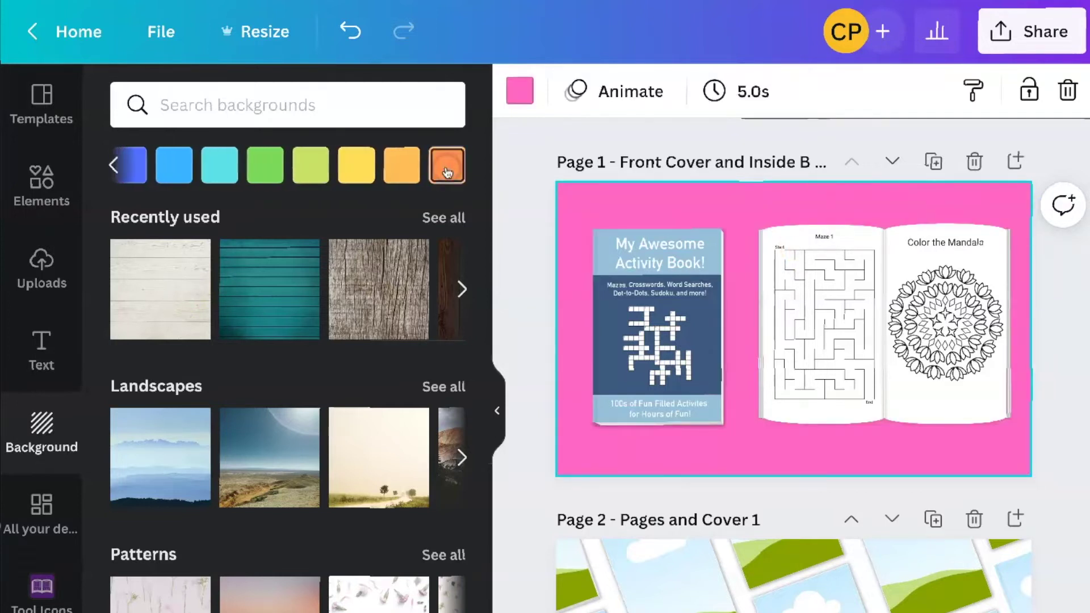
click(109, 165)
click(131, 166)
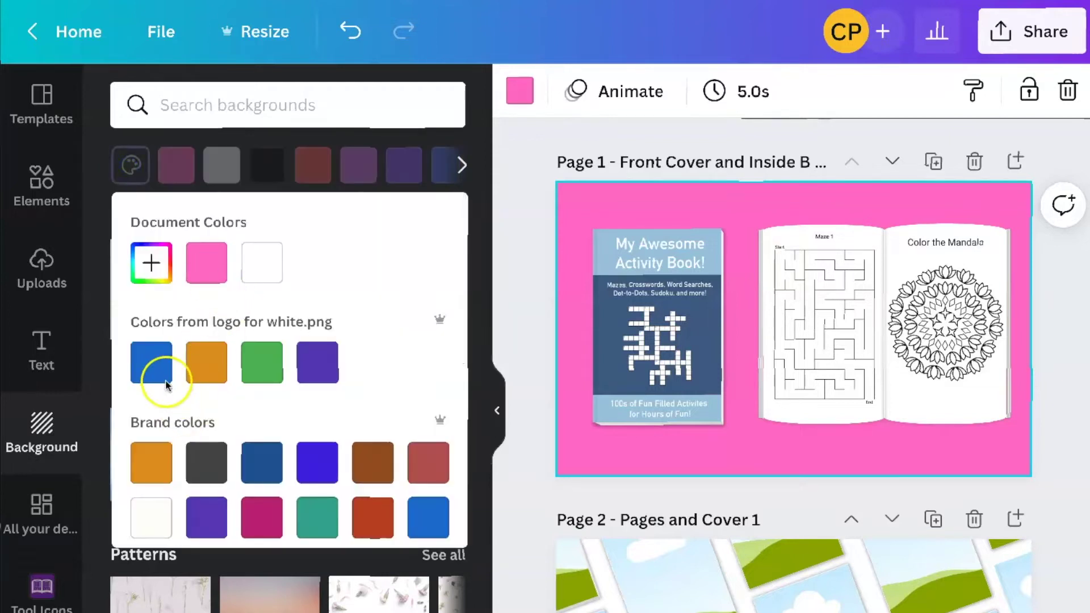
click(154, 367)
click(534, 233)
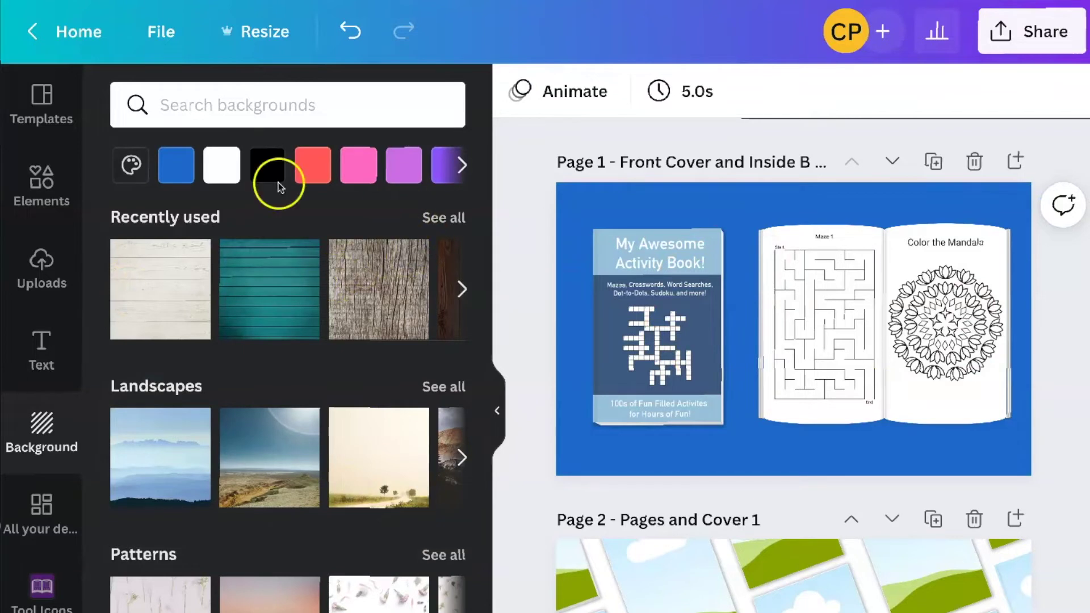
Search backgrounds for 'wood', try cyan and teal planks, then settle on whitewashed wood
click(188, 111)
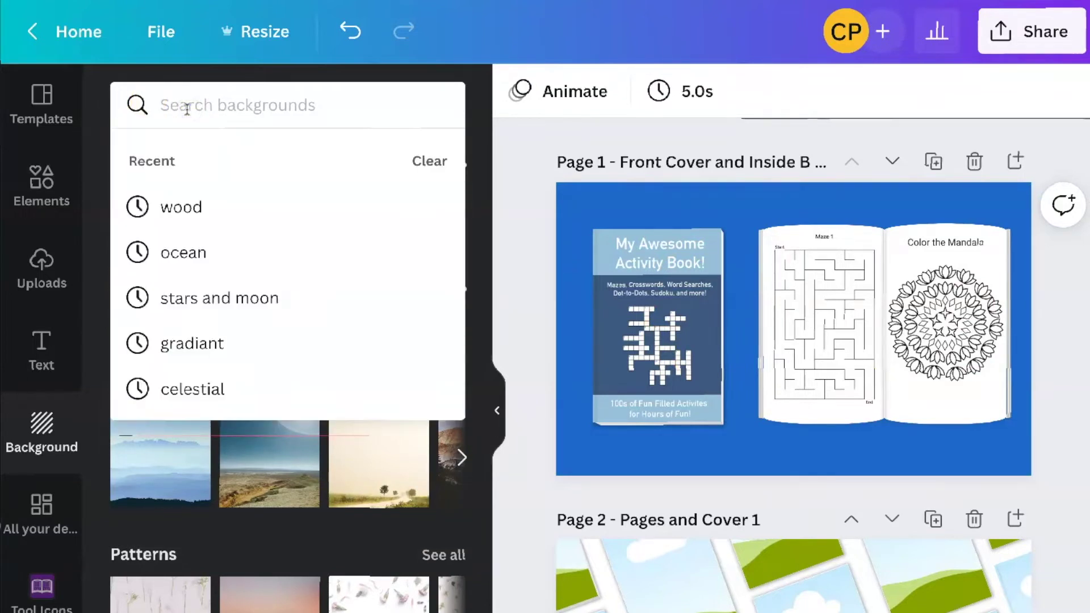
text(wood)
key(Return)
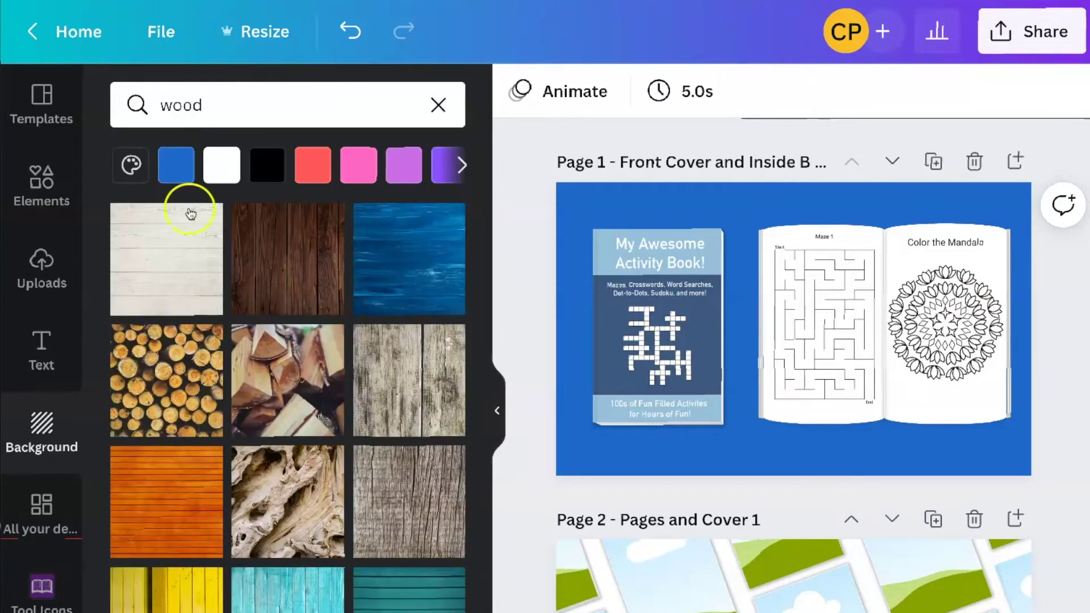
scroll(345, 469, down, 4)
scroll(316, 470, up, 2)
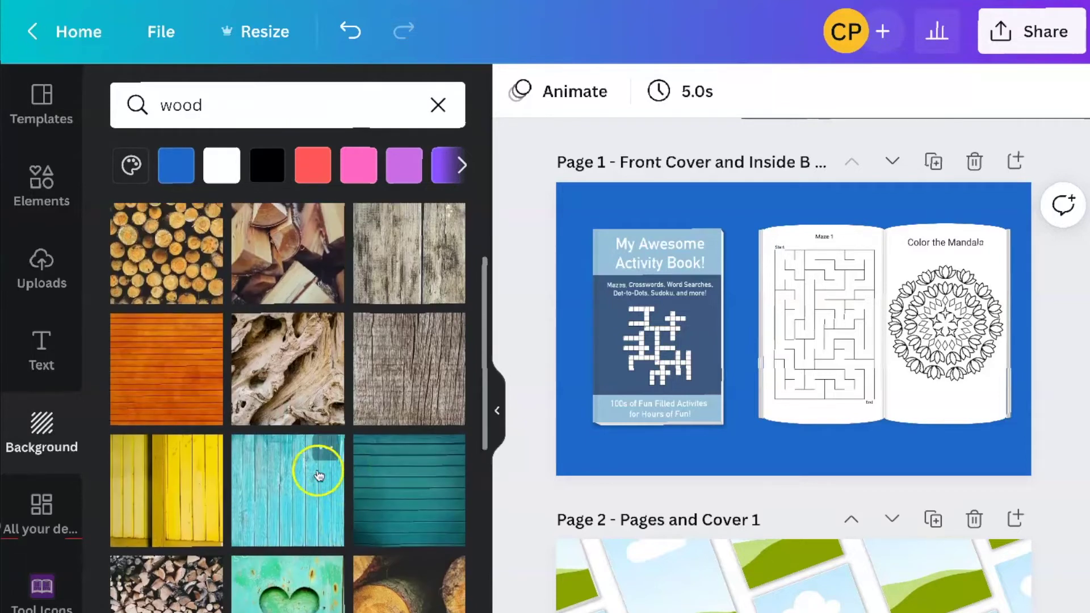
click(307, 469)
click(404, 488)
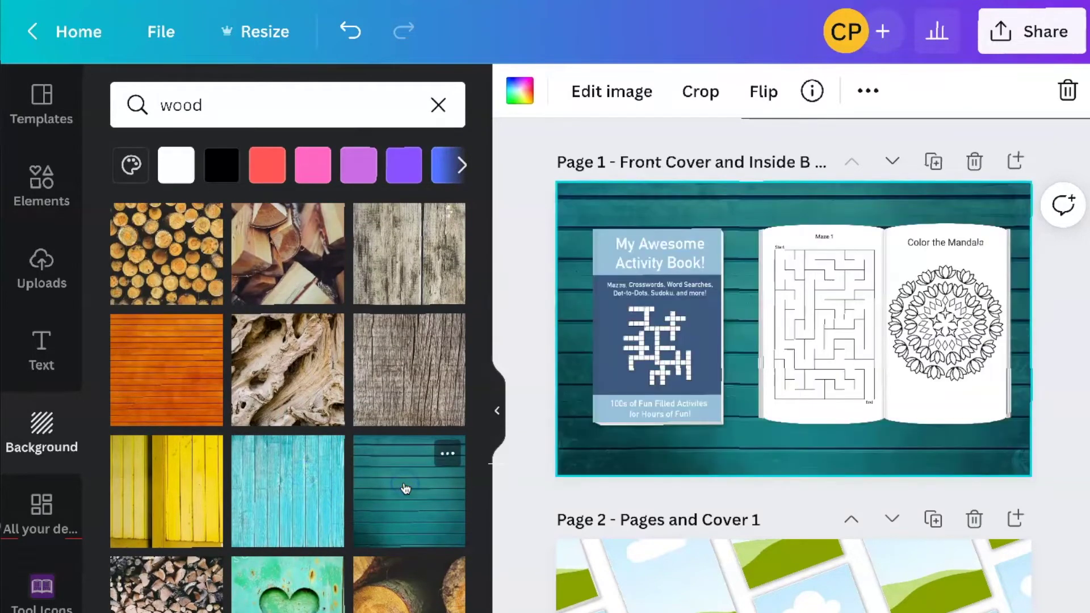
scroll(191, 306, up, 2)
click(177, 263)
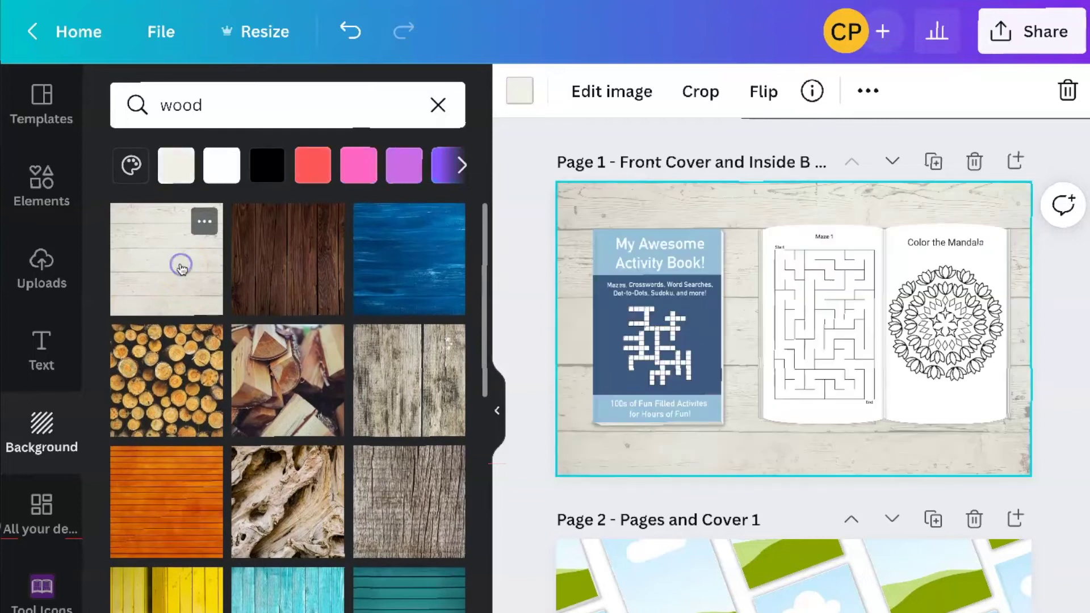
Search Elements for 'desk' and add the desk-and-laptop photo to Page 1
click(41, 185)
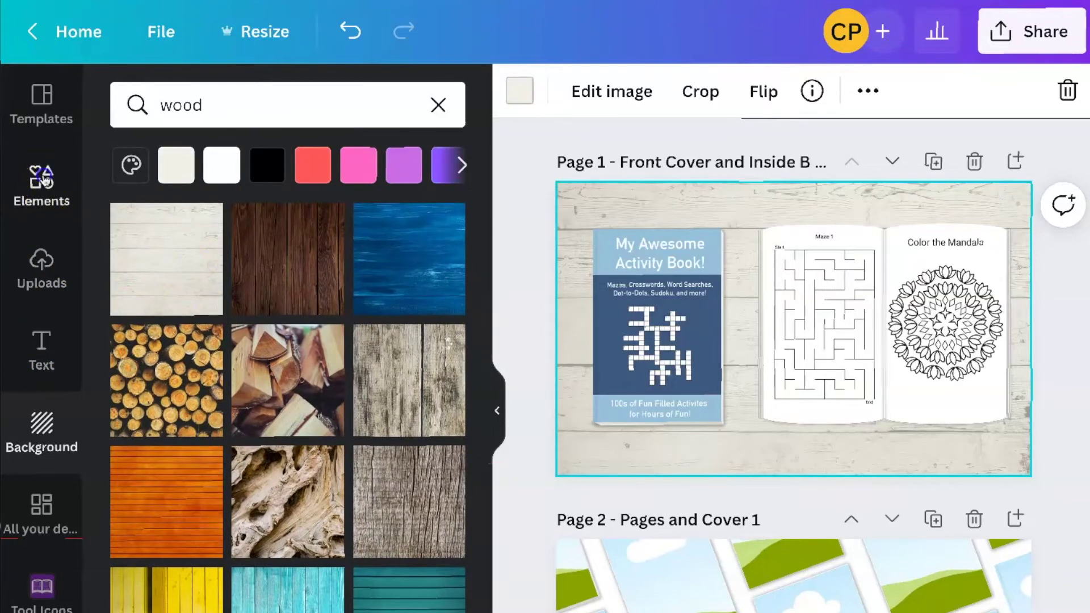
click(210, 110)
text(desk)
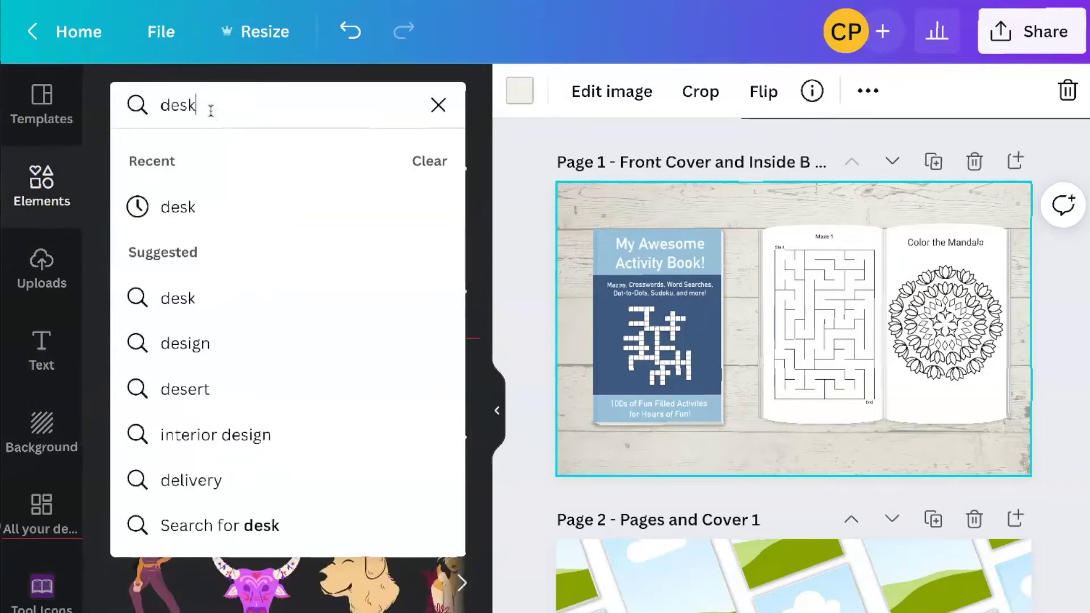
key(Return)
click(289, 421)
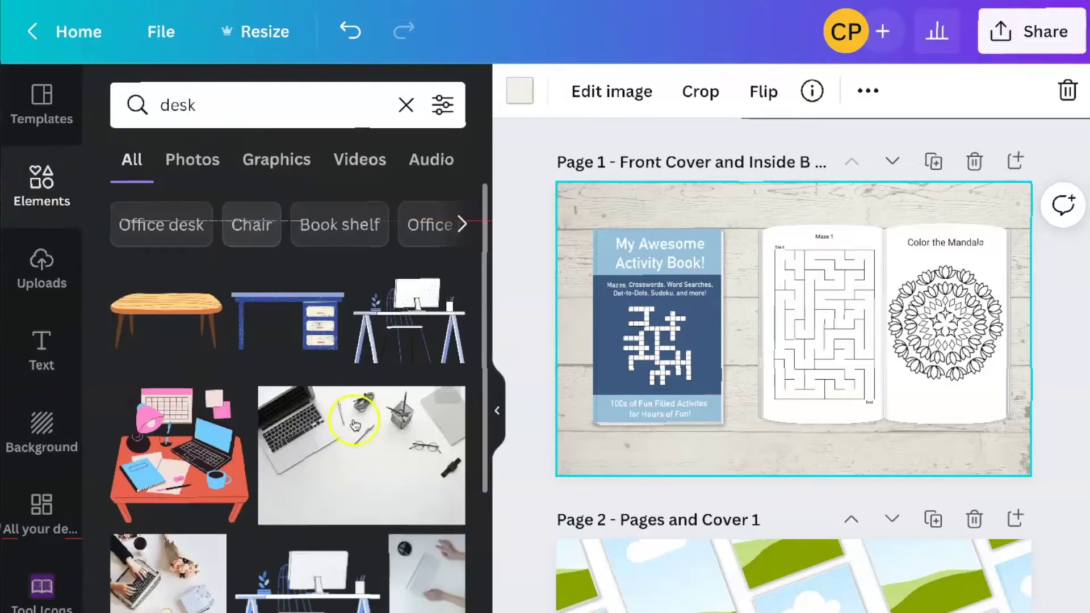
Stretch the desk photo to fill the page, send it to back, and shrink the cover
drag(619, 212, 552, 177)
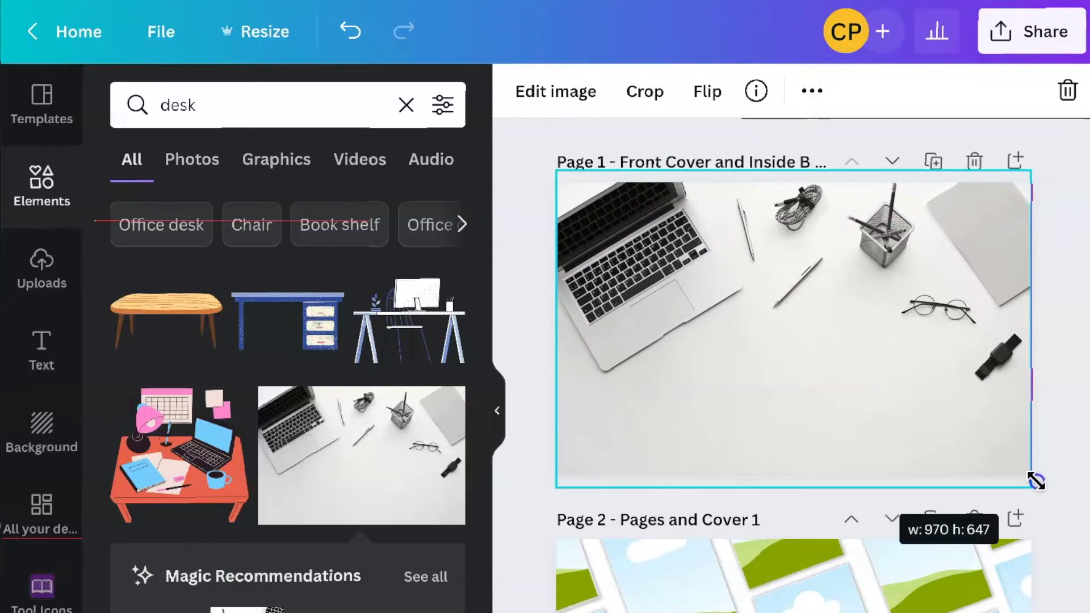
drag(1036, 480, 1040, 492)
right_click(881, 396)
click(749, 396)
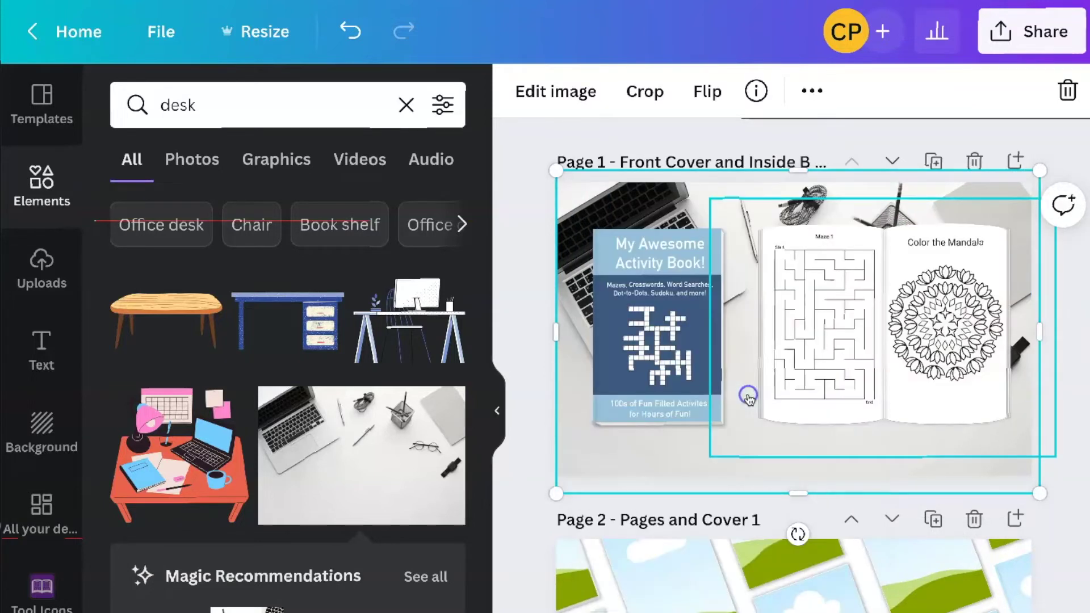
drag(653, 341, 668, 364)
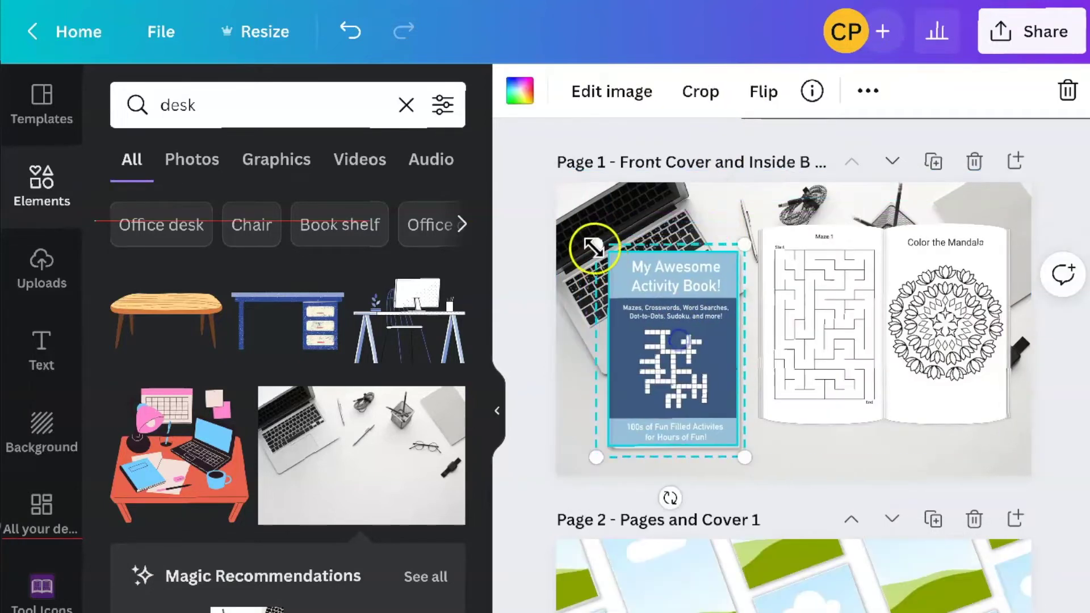
drag(594, 247, 654, 330)
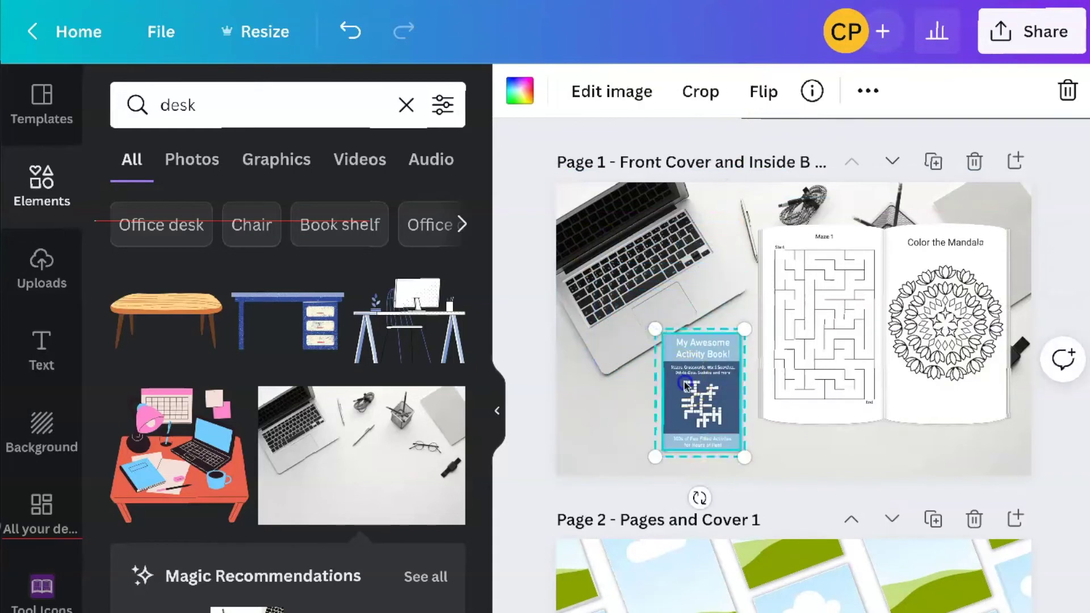
Tilt the book cover about 20 degrees, then shrink, move and tilt the open book
drag(686, 386, 676, 385)
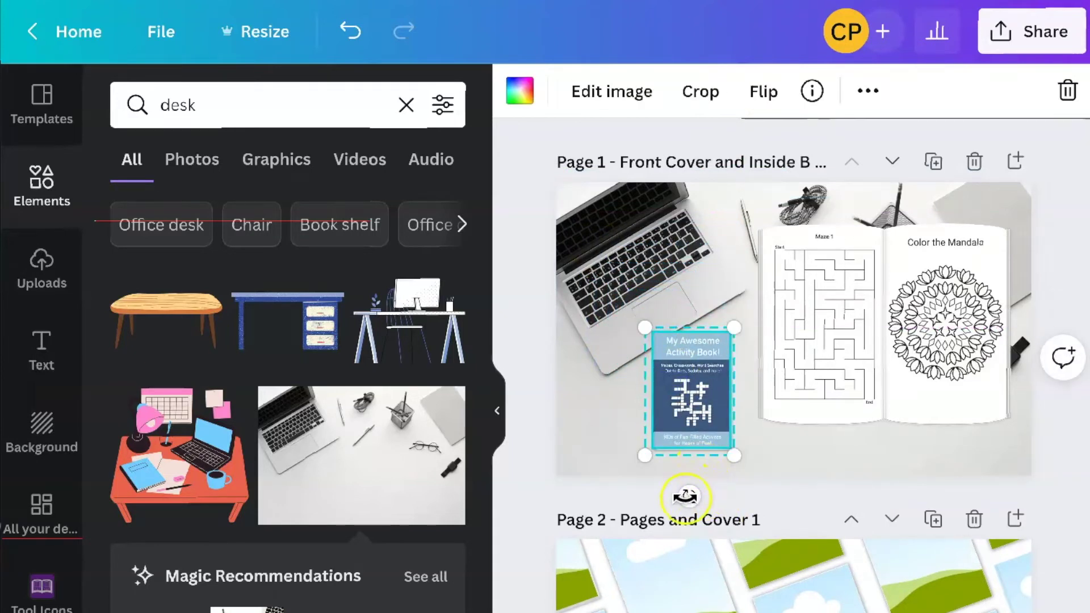
drag(686, 496, 721, 499)
click(865, 384)
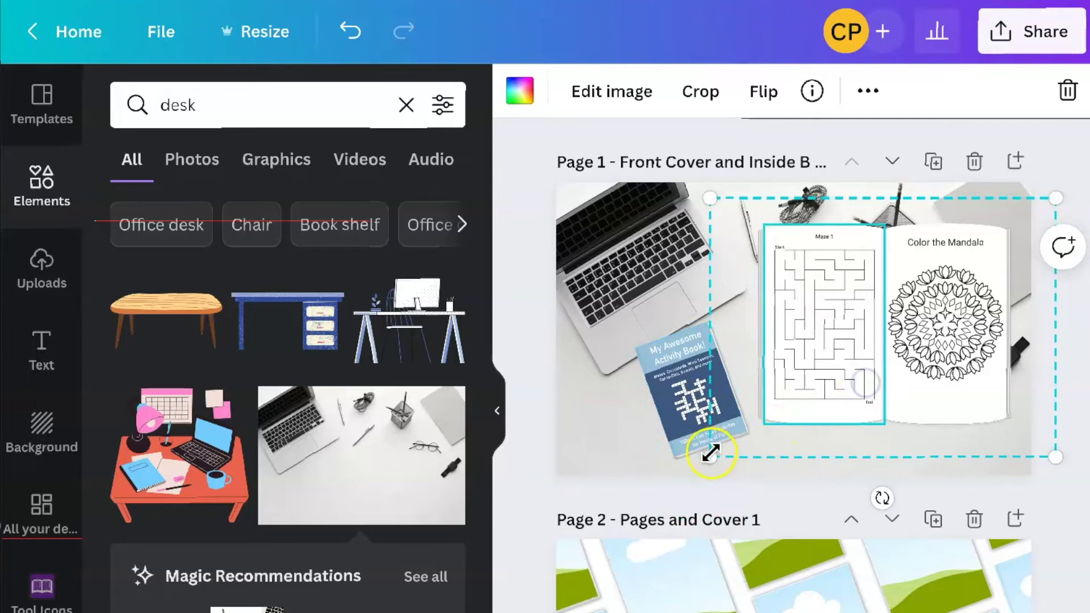
drag(710, 454, 825, 370)
drag(952, 360, 884, 423)
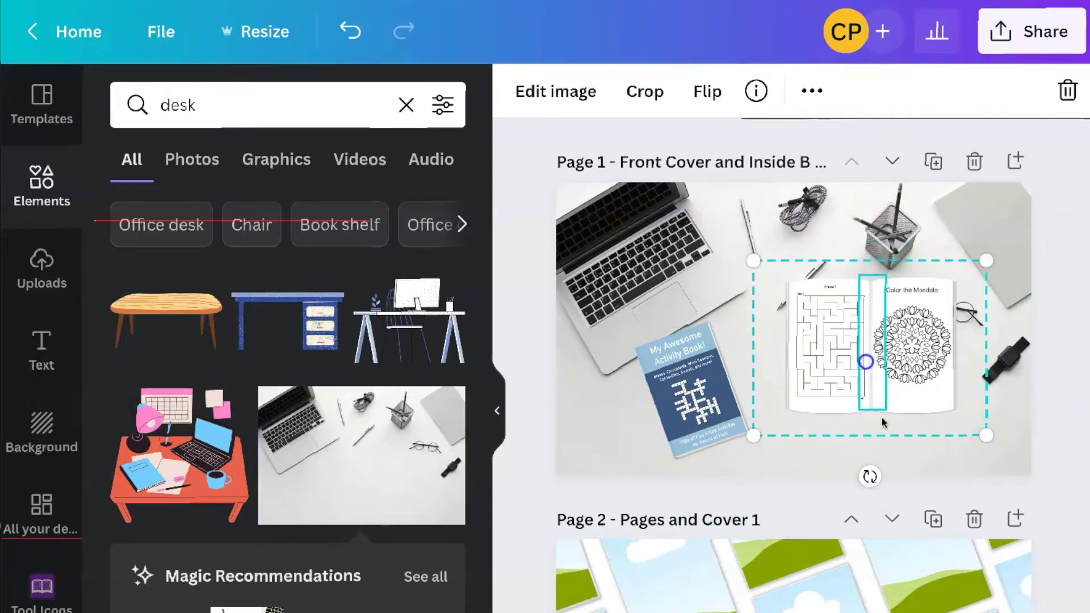
drag(869, 476, 828, 470)
drag(868, 361, 863, 385)
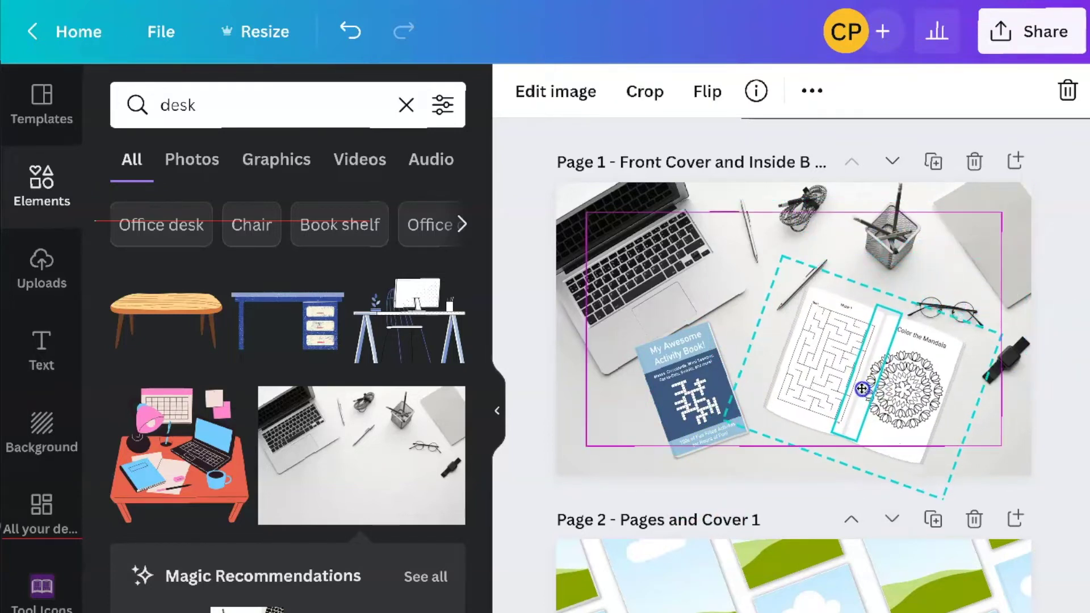
click(554, 413)
Enlarge and reposition the cover at right, rotate the open book to about -30 degrees at left
click(672, 389)
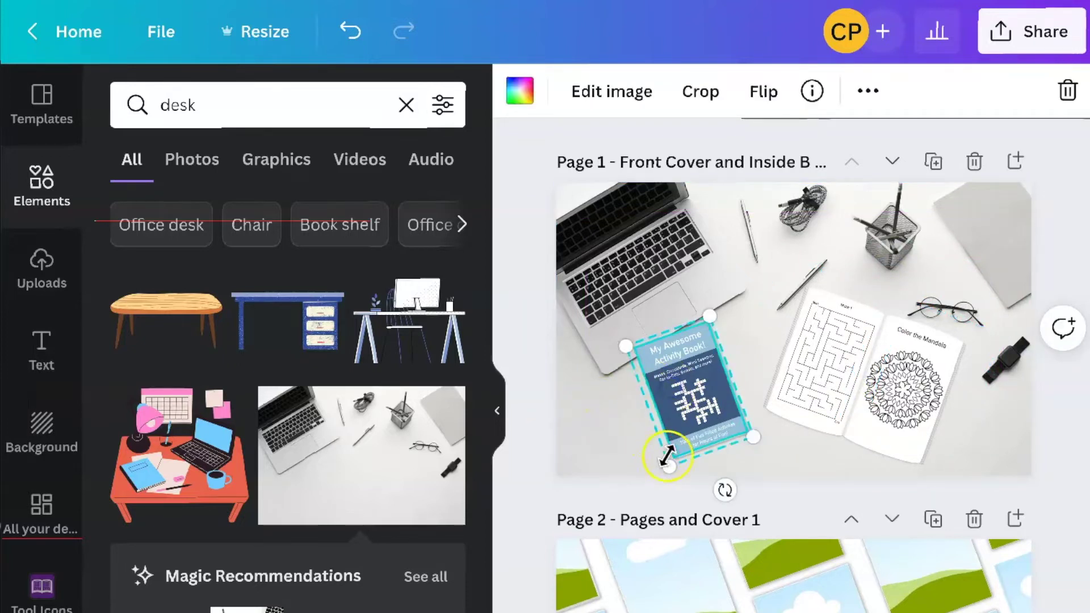
drag(711, 316, 724, 301)
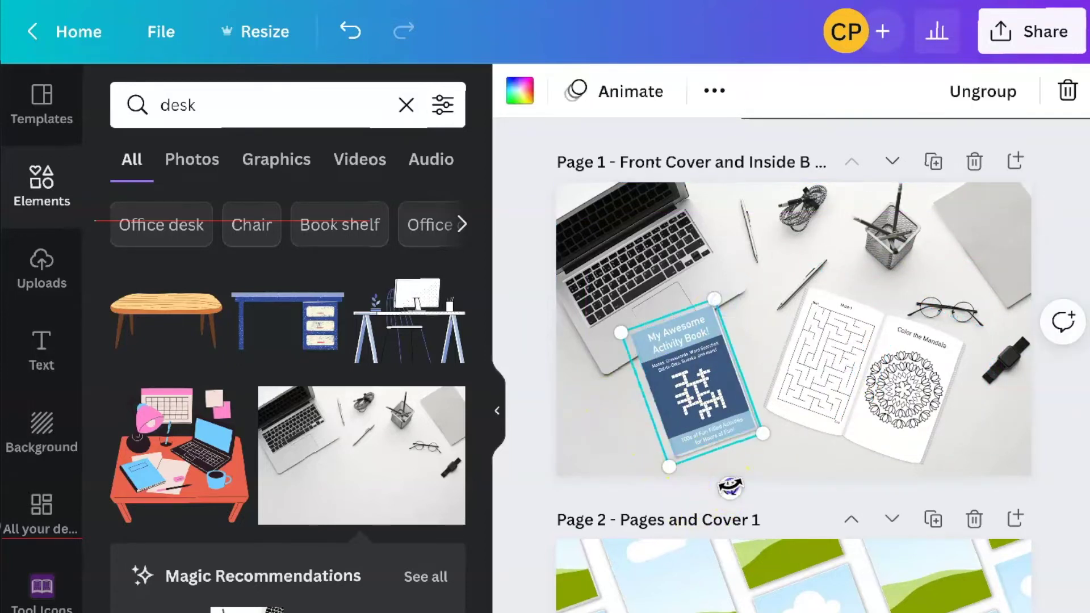
drag(731, 487, 702, 494)
click(714, 380)
drag(714, 380, 948, 388)
drag(852, 352, 733, 366)
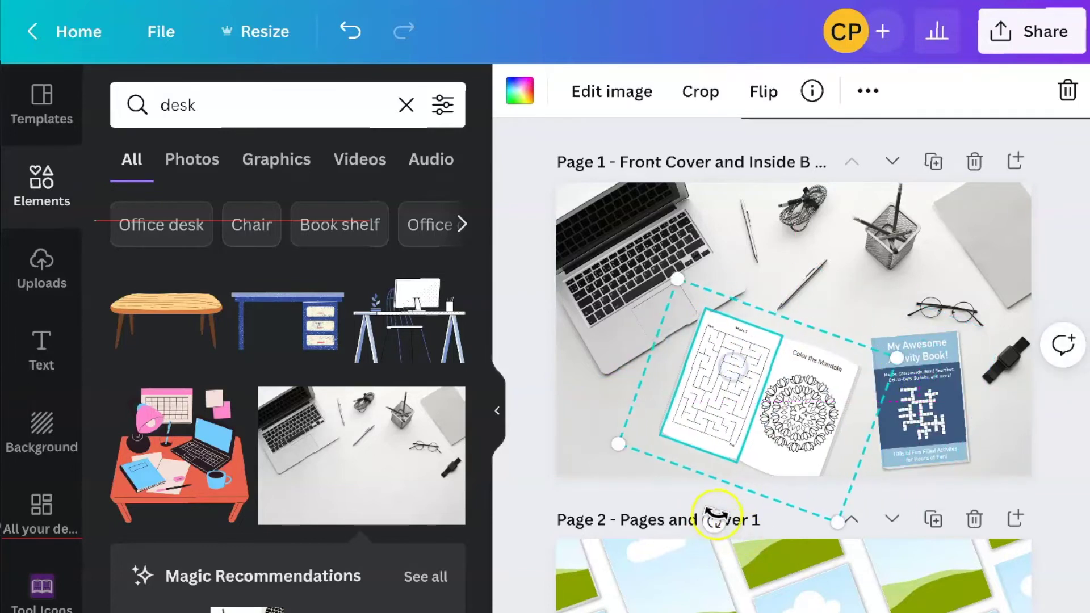
drag(717, 518, 824, 514)
drag(738, 411, 725, 429)
click(881, 401)
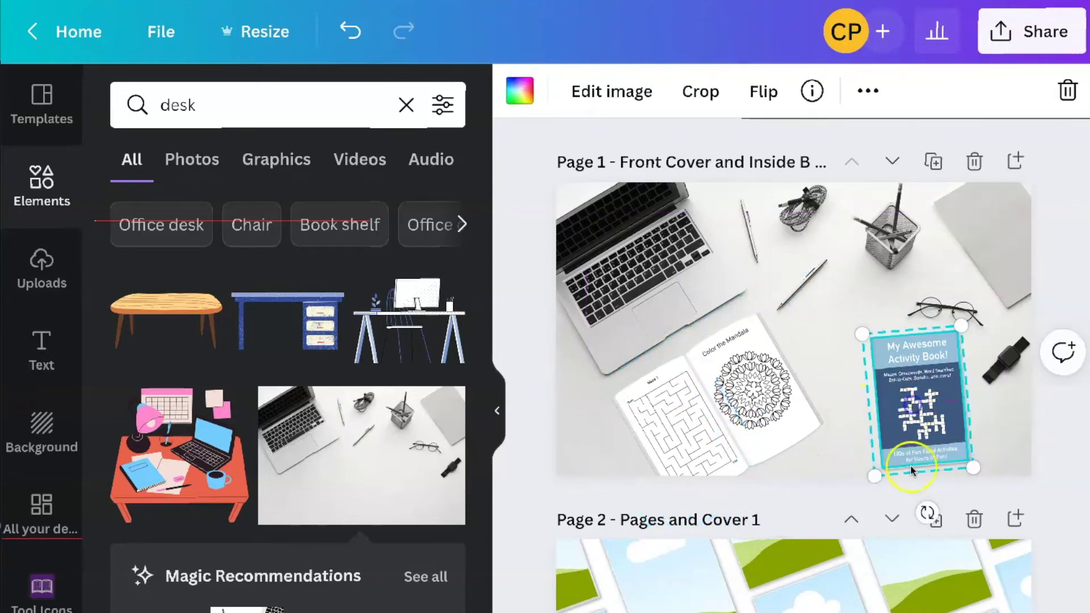
drag(916, 507, 899, 513)
drag(880, 334, 849, 331)
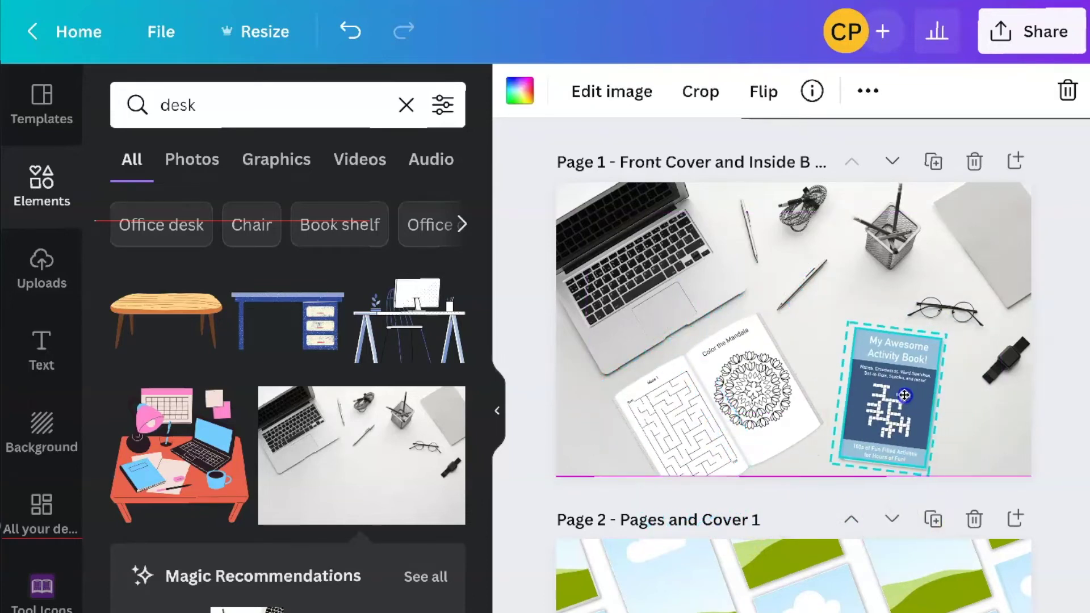
click(961, 402)
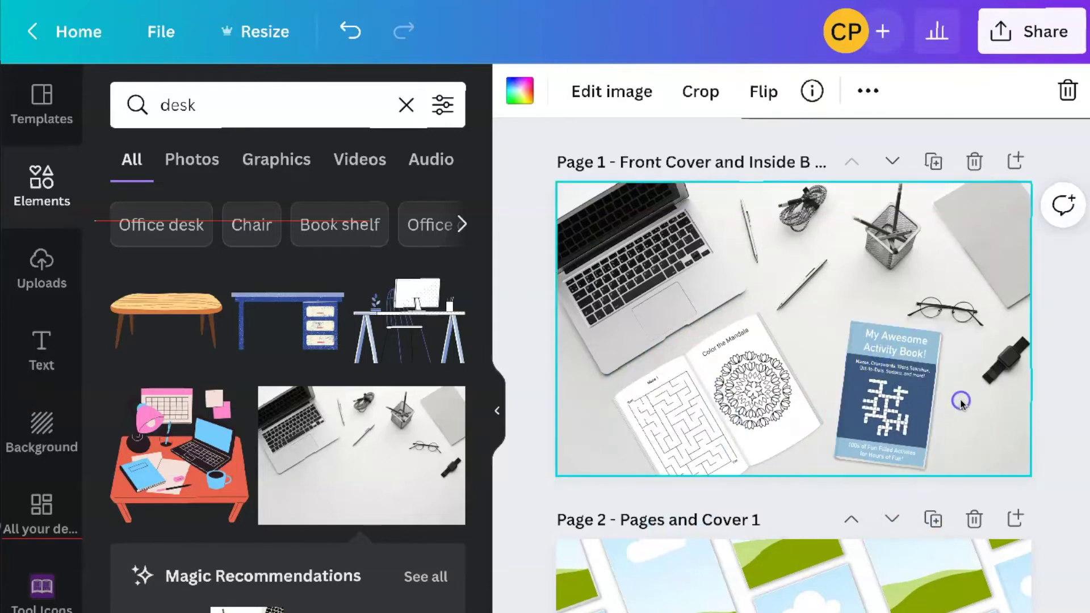
click(961, 403)
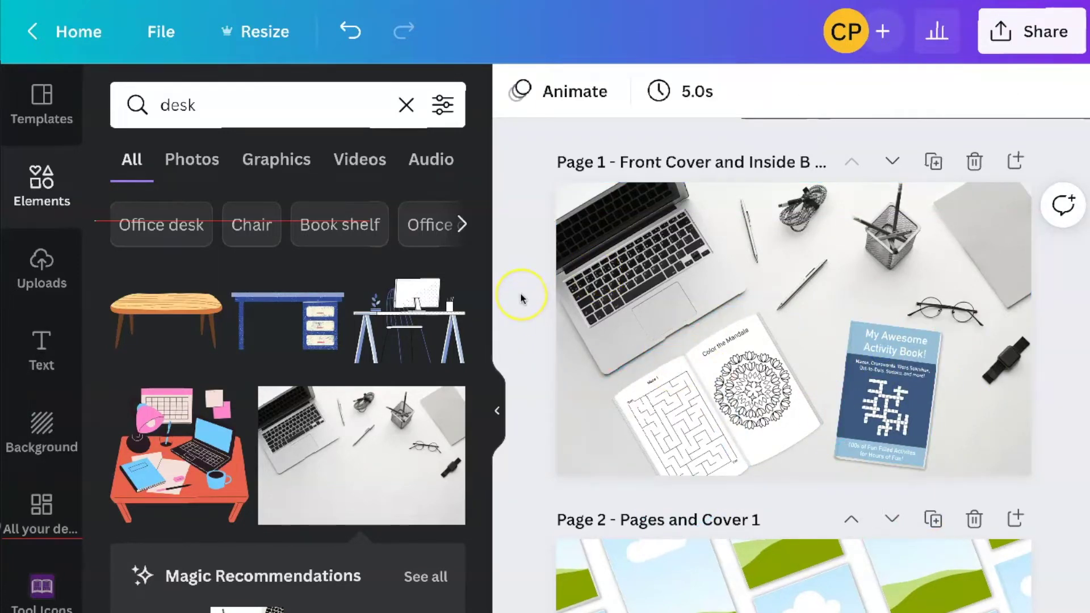
Place the activity book cover upload into Page 2's top-left and top-right frames
scroll(520, 298, down, 5)
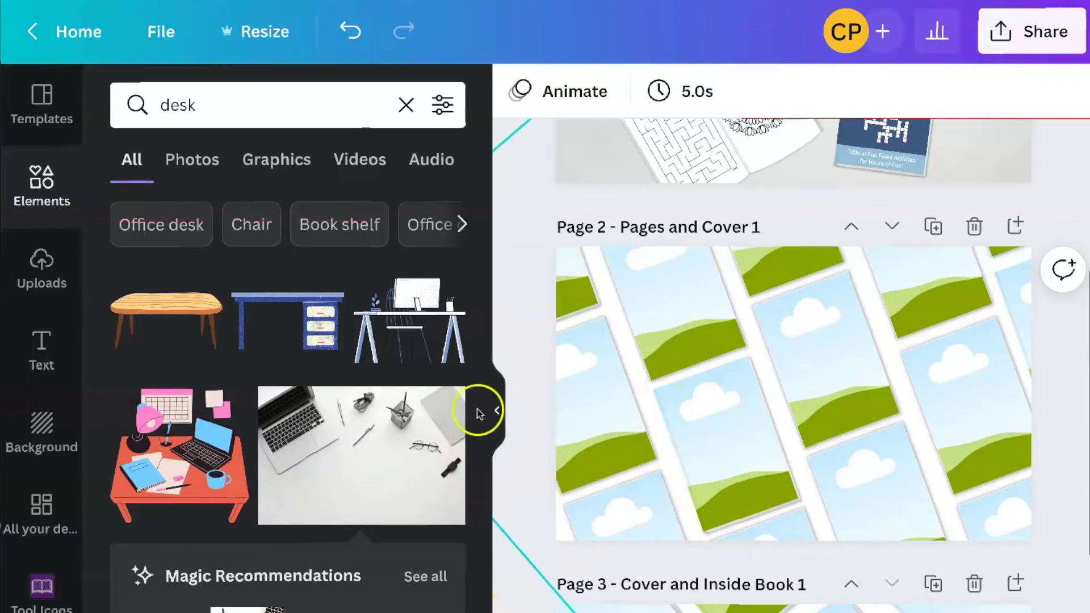
click(41, 267)
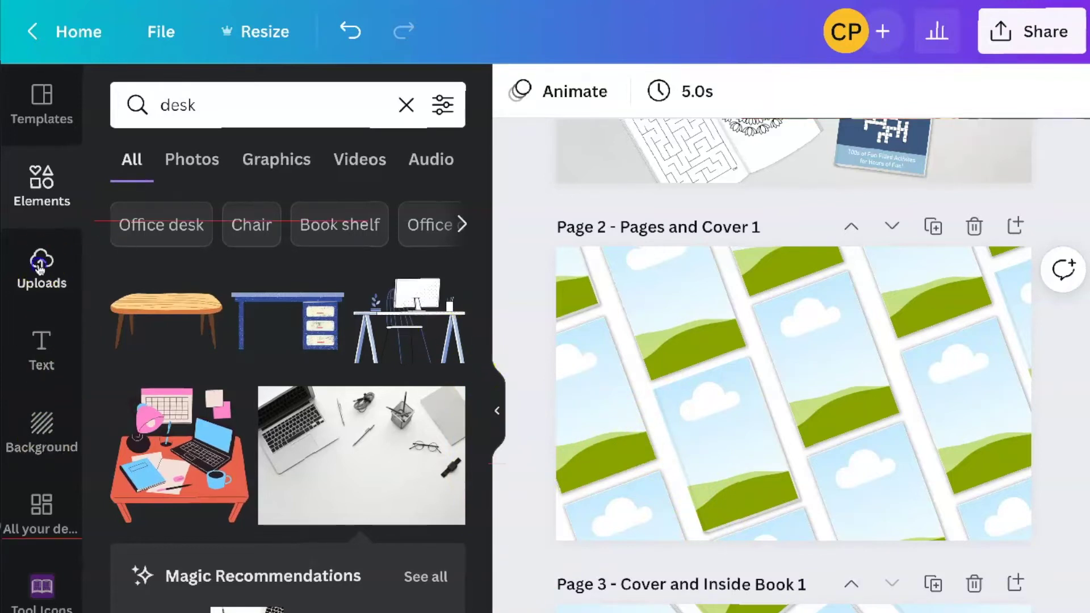
drag(408, 275, 727, 431)
drag(366, 282, 574, 287)
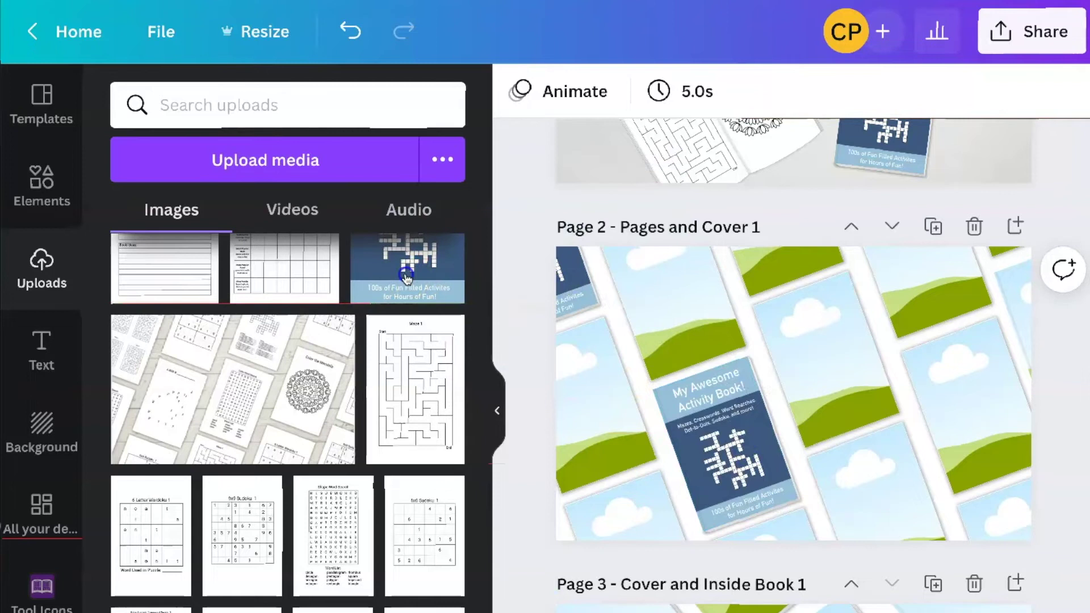
drag(407, 277, 1030, 310)
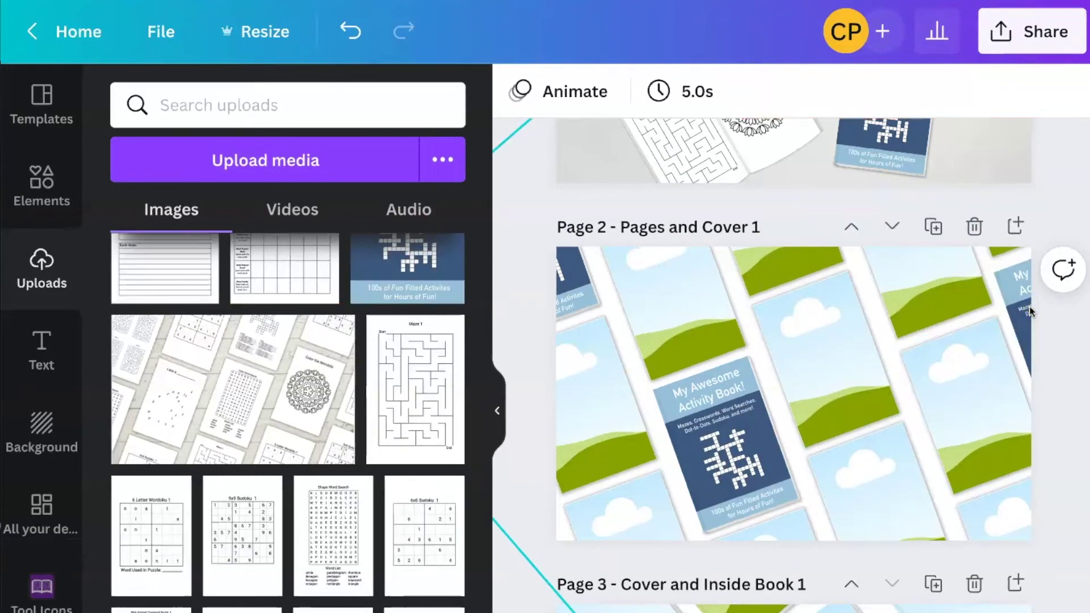
Fill Page 2's remaining frames with maze, sudoku, crossword, mandala, word-search and dot-to-dot pages
drag(389, 396, 657, 316)
drag(406, 521, 573, 445)
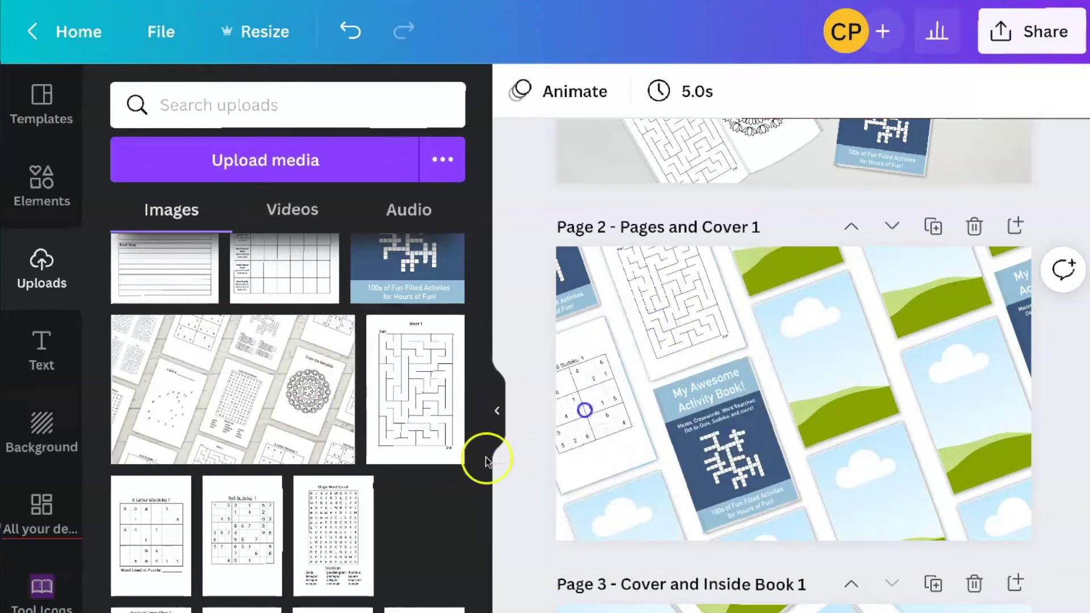
drag(305, 547, 602, 514)
drag(151, 610, 826, 507)
drag(424, 607, 913, 272)
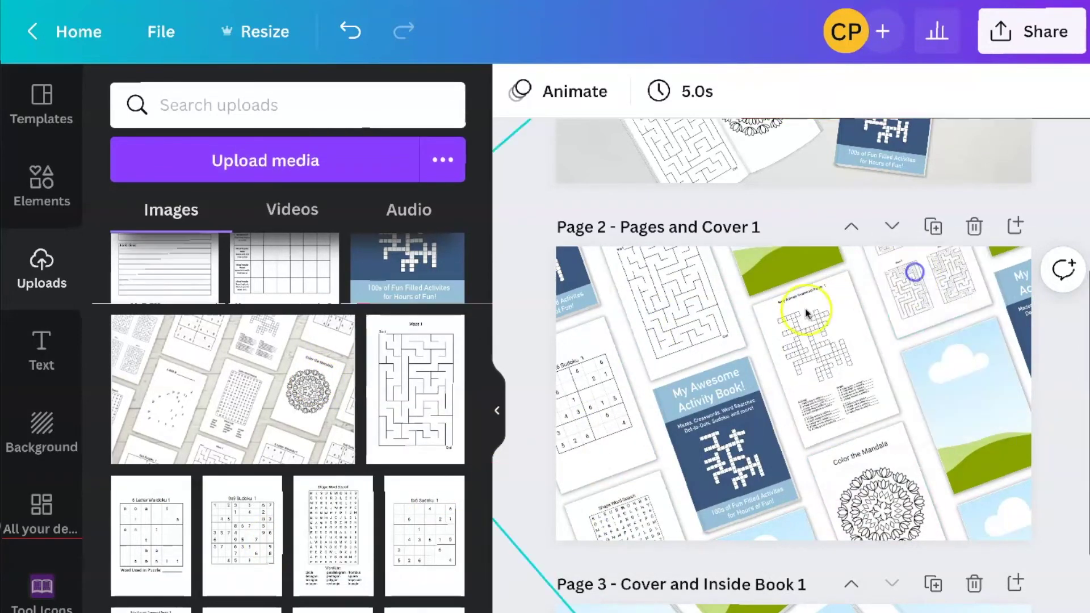
scroll(250, 593, down, 2)
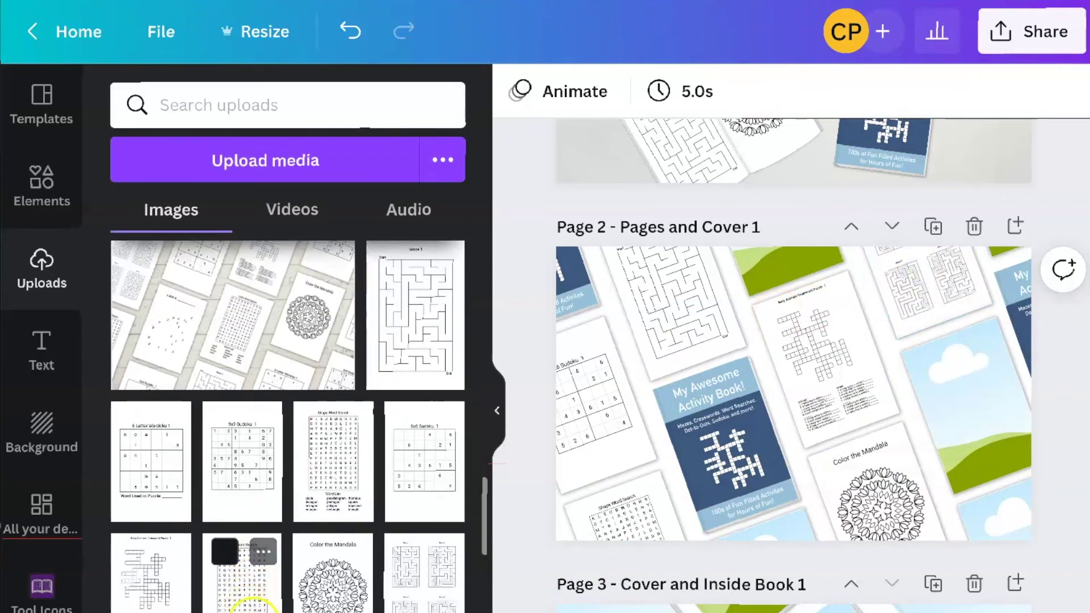
scroll(255, 589, down, 2)
drag(151, 591, 965, 409)
drag(151, 363, 795, 267)
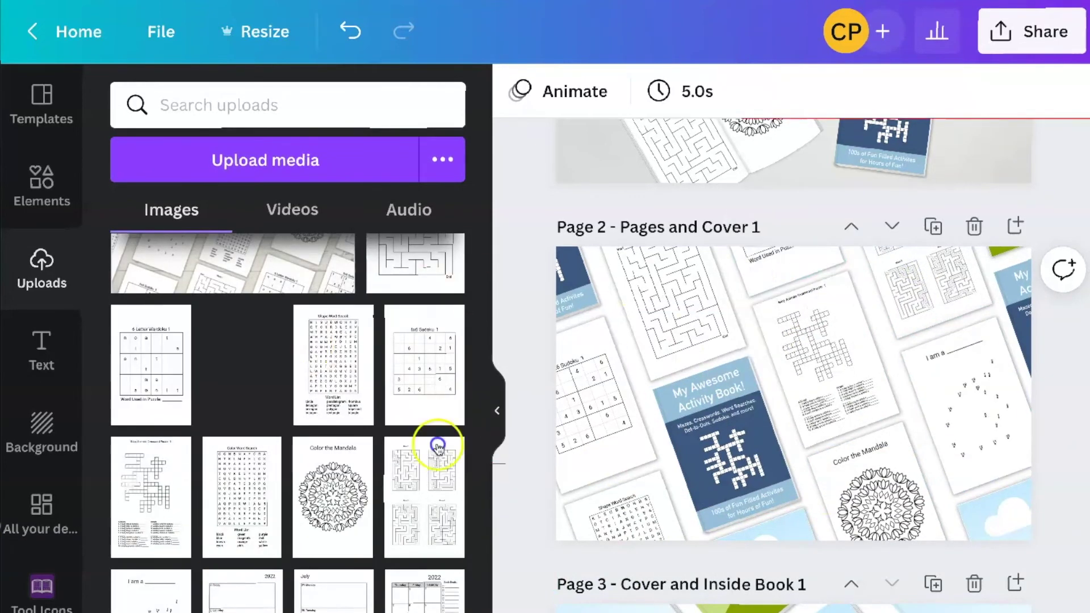
drag(242, 363, 994, 511)
scroll(518, 417, up, 2)
scroll(518, 417, down, 1)
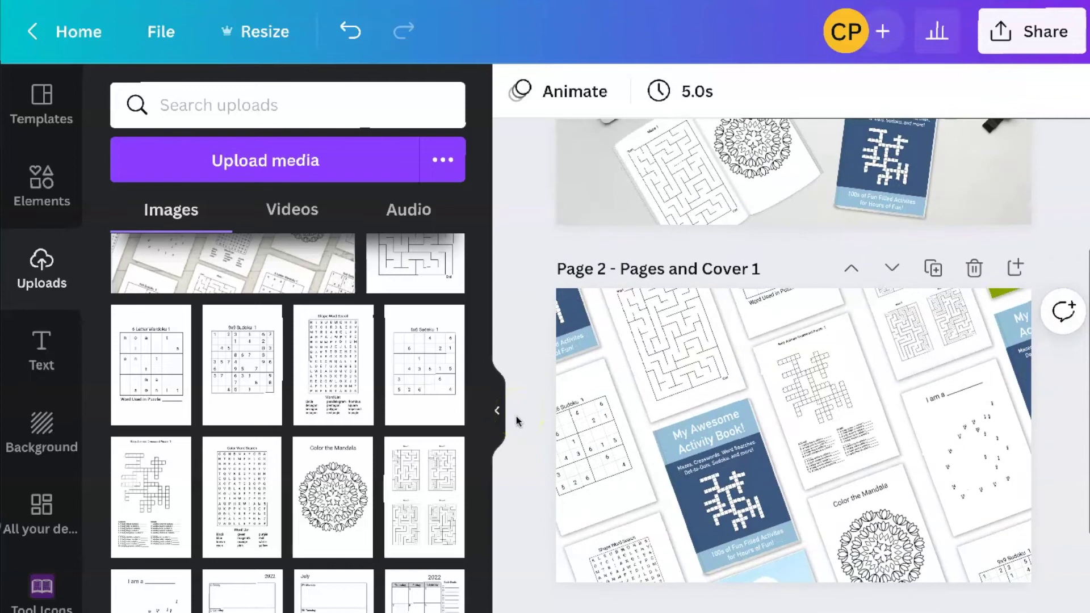
Apply the light white-wood background to Pages 2 and 3
click(42, 423)
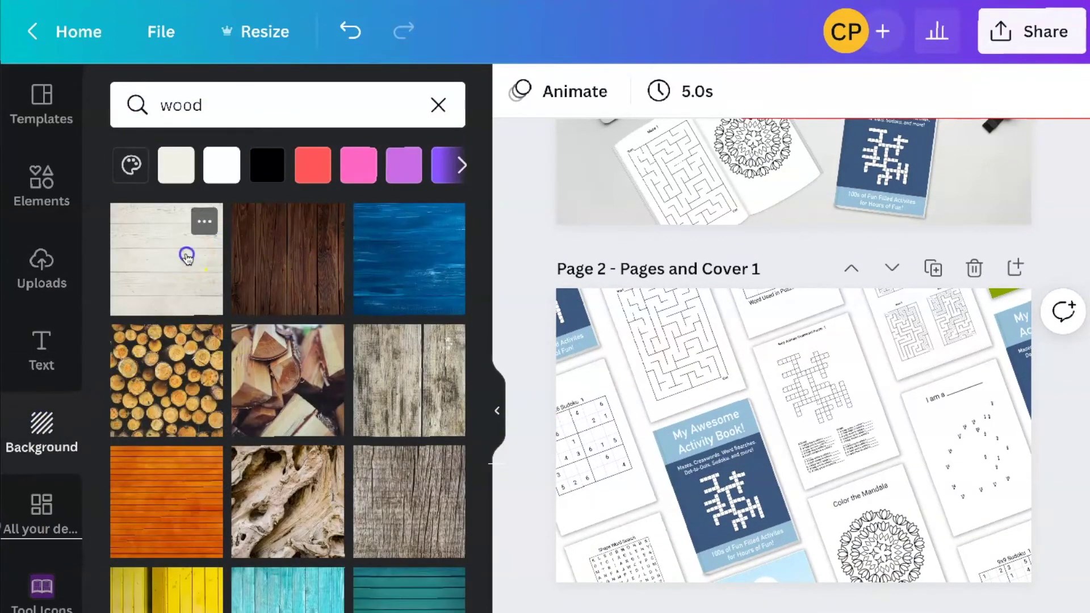
click(187, 255)
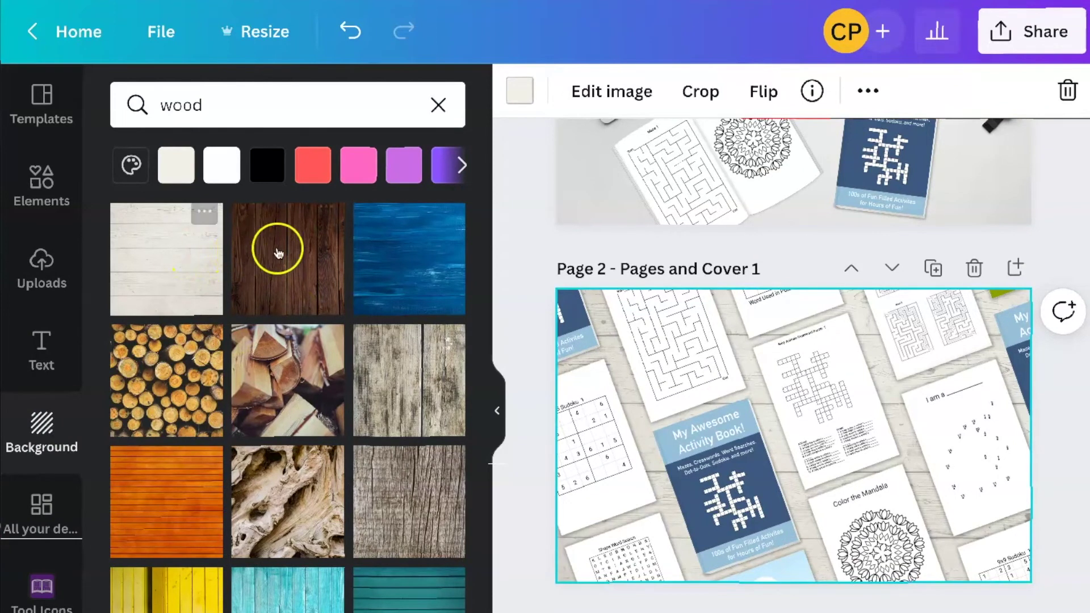
click(530, 298)
scroll(530, 298, down, 5)
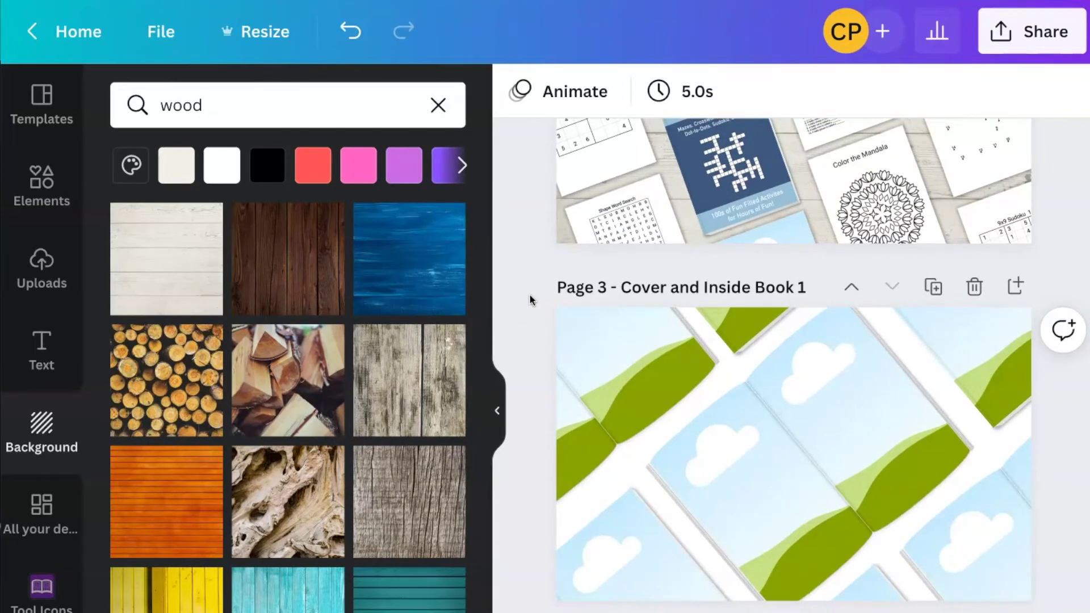
click(167, 258)
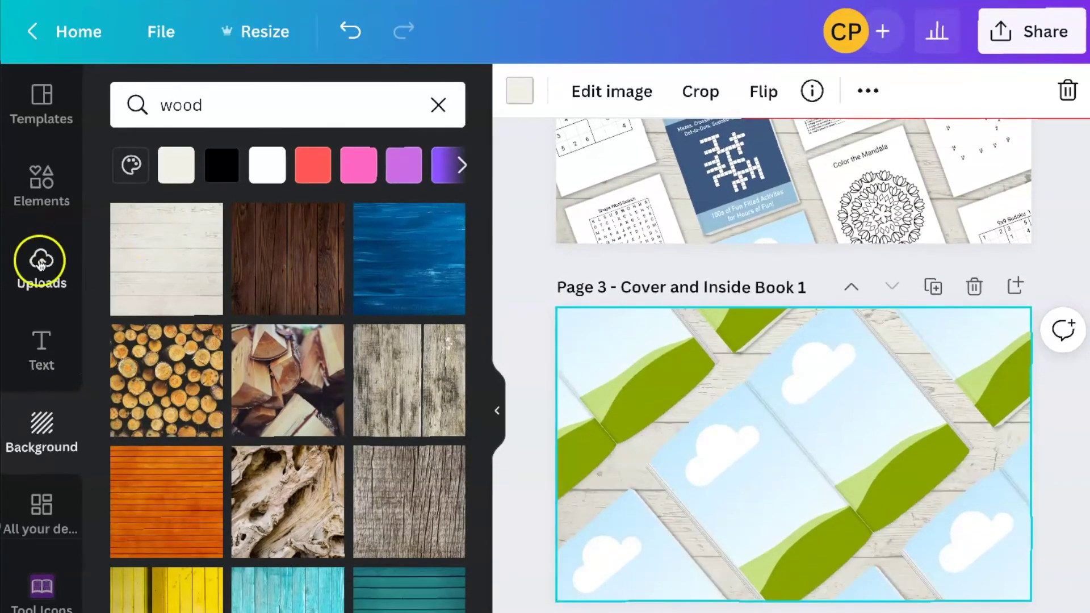
Drop the maze, mandala, sudoku and wordoku uploads into Page 3's open-book frames
click(42, 267)
scroll(284, 397, down, 4)
drag(415, 312, 630, 369)
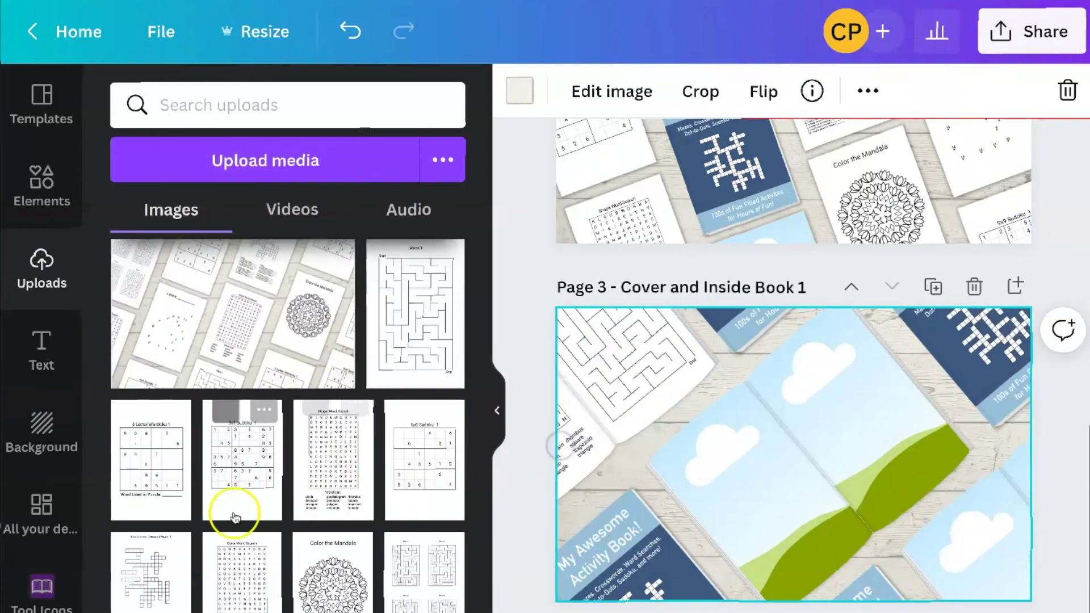
drag(333, 574, 761, 494)
drag(242, 460, 852, 409)
drag(151, 460, 1016, 482)
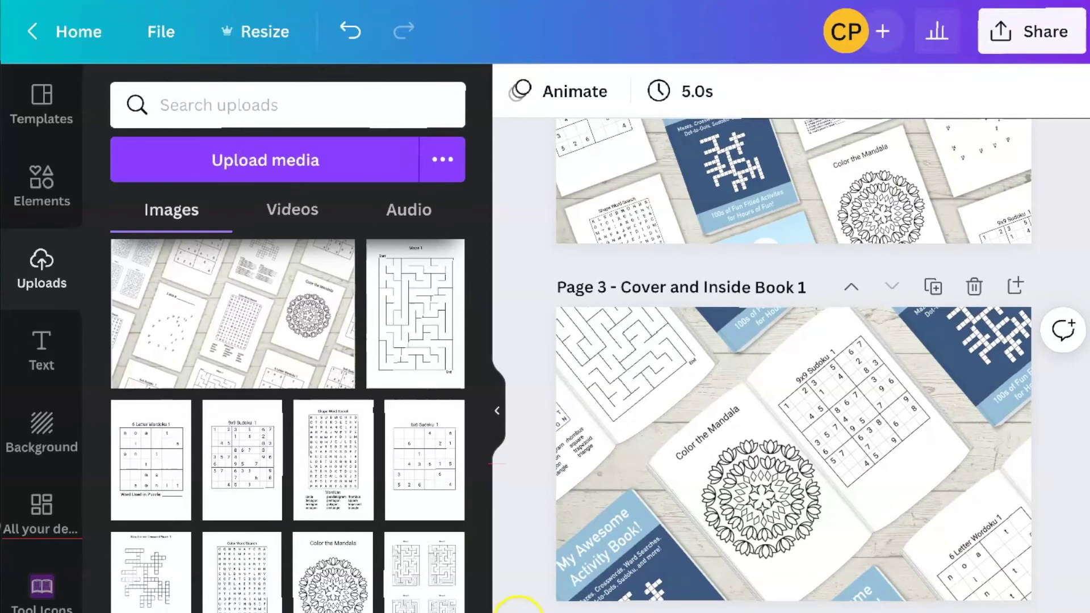
scroll(976, 134, up, 4)
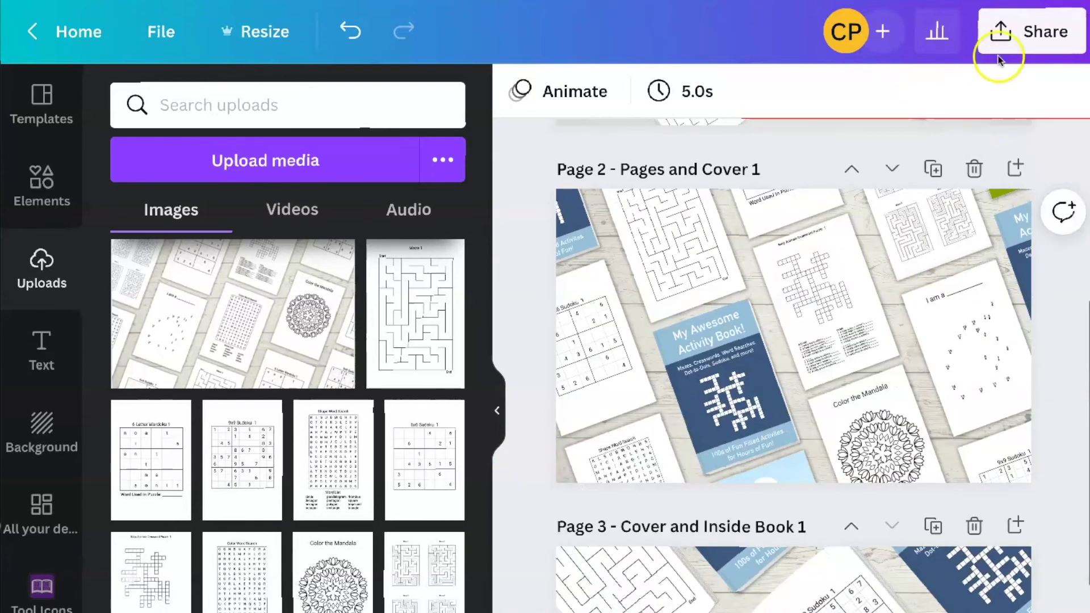
Download all 3 pages as PNG images
click(1001, 40)
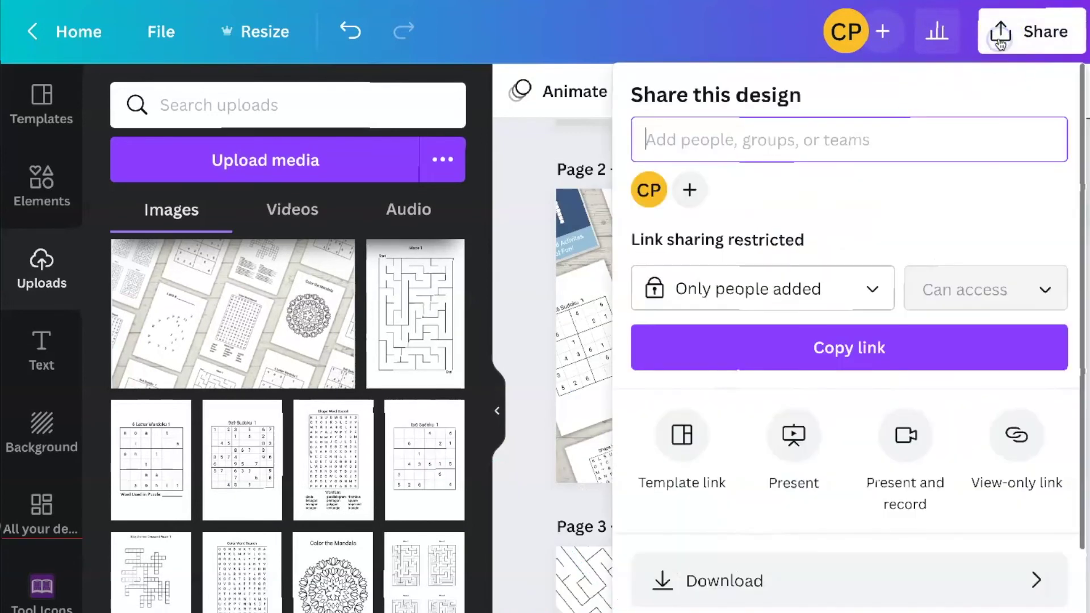
click(761, 584)
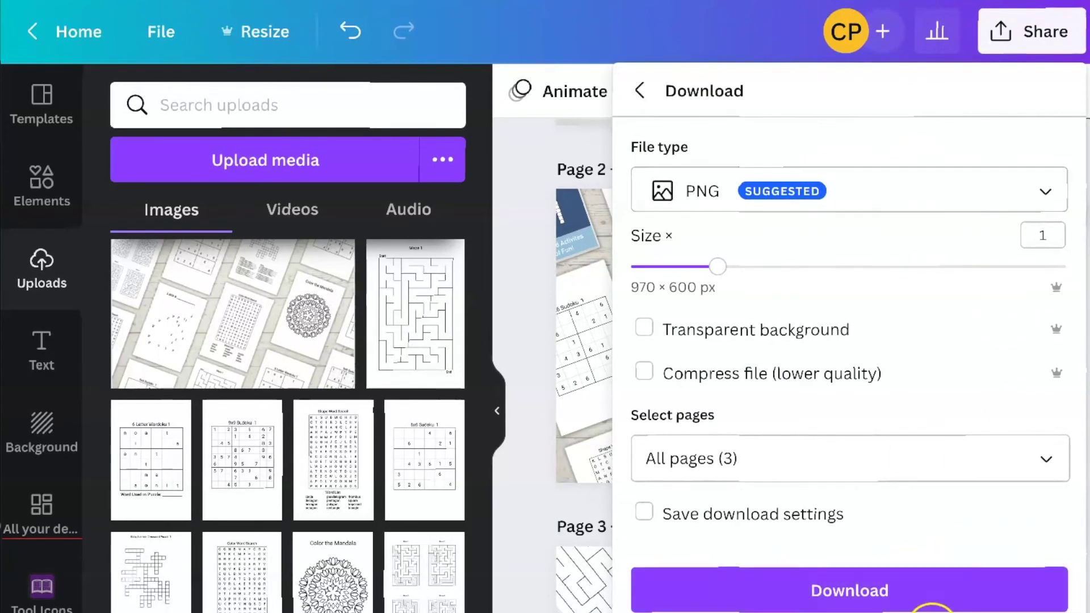
click(905, 590)
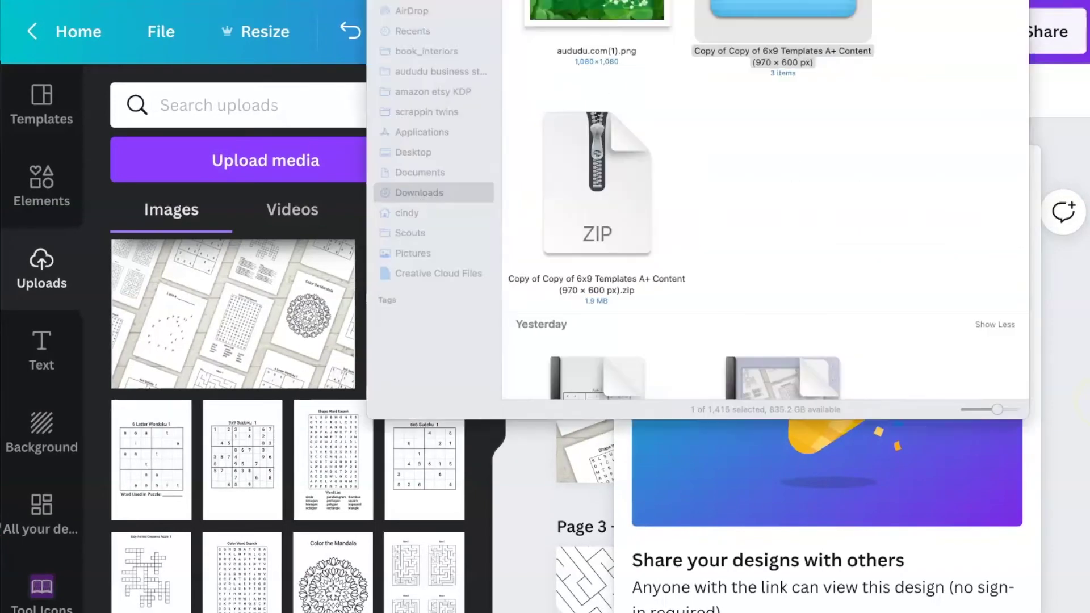
Extract the downloaded ZIP in Downloads, open its folder, and enlarge the three PNG mockup thumbnails
double_click(587, 214)
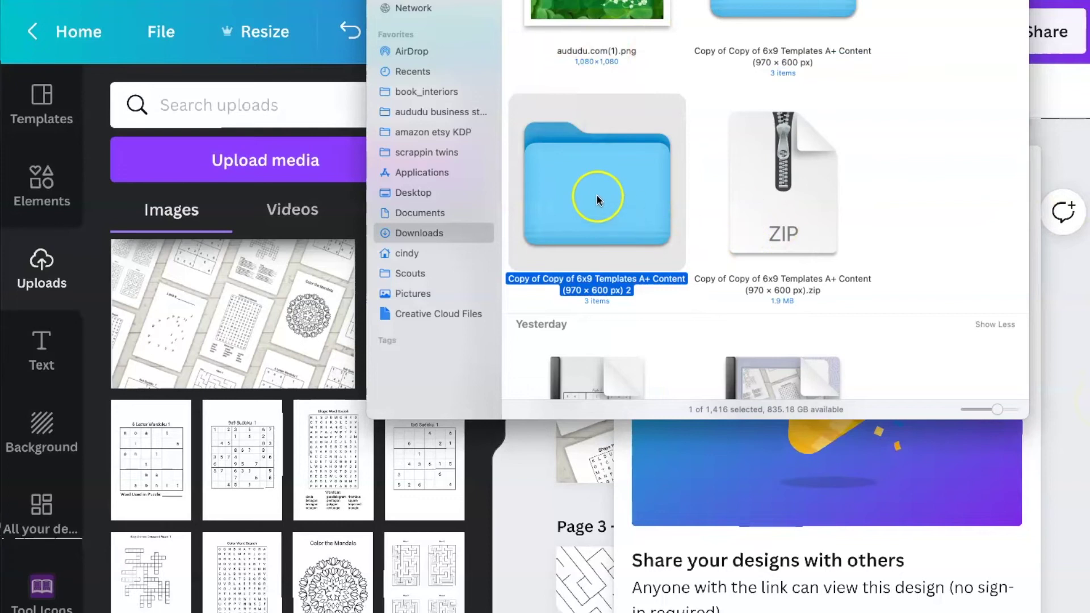
double_click(601, 191)
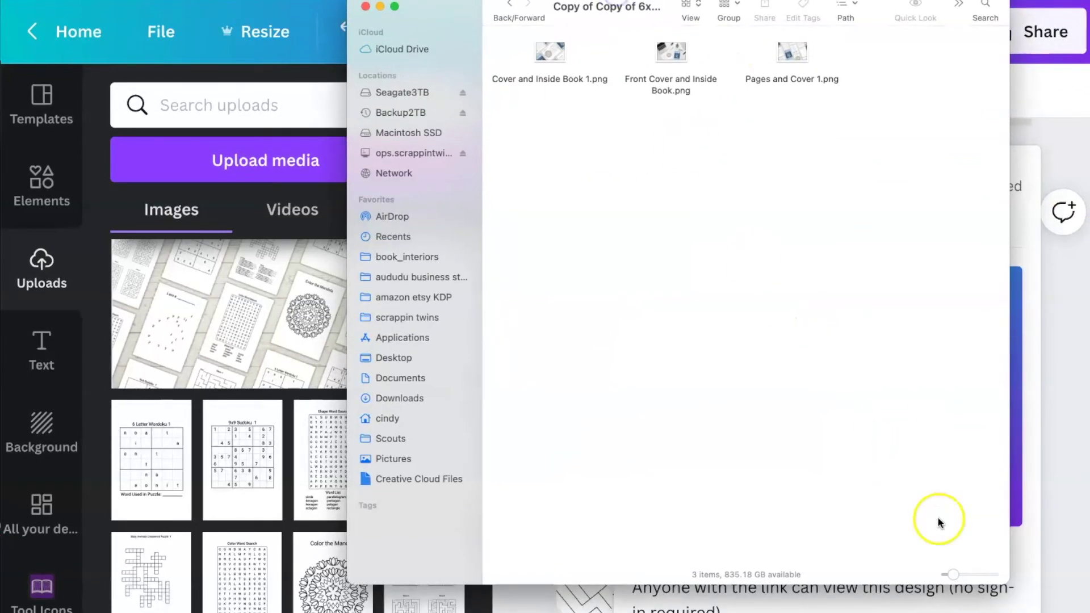
drag(953, 577, 974, 575)
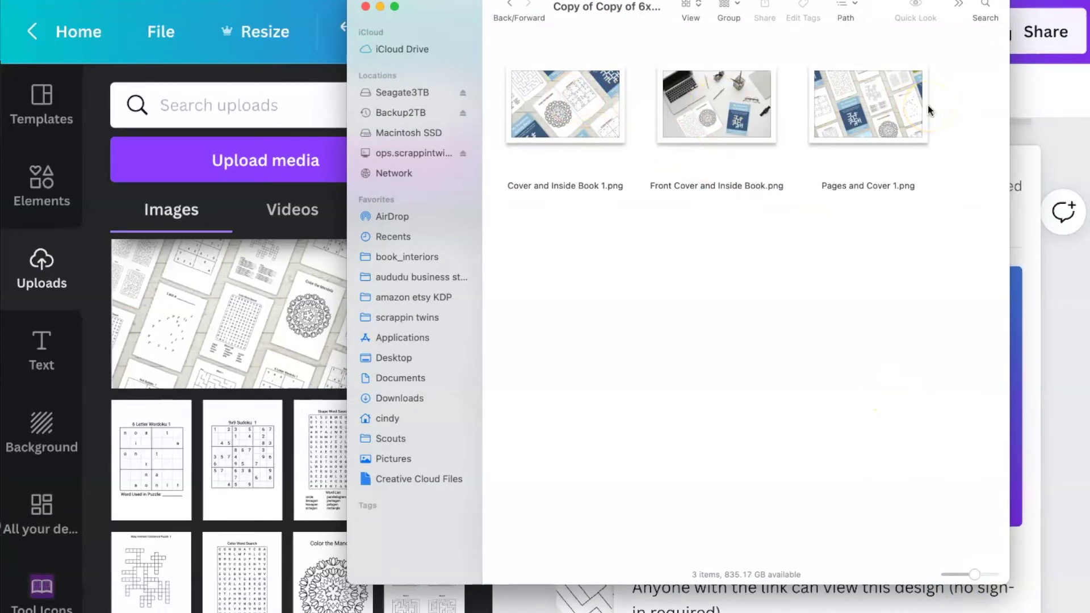
drag(388, 26, 433, 82)
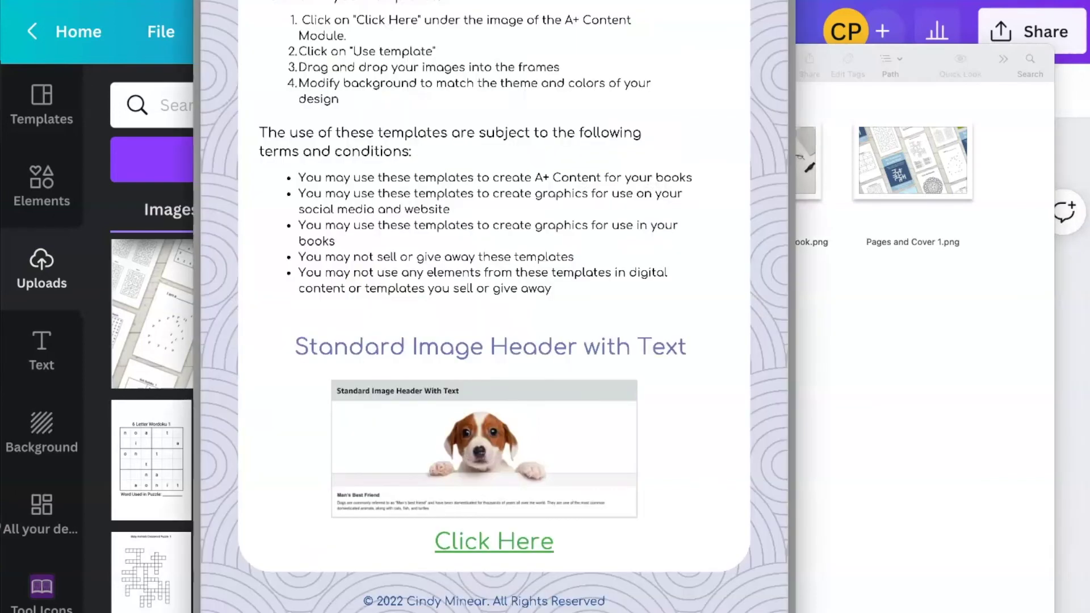
Follow a 'Click Here' link in the guide PDF to its template design and look through it
scroll(557, 244, down, 10)
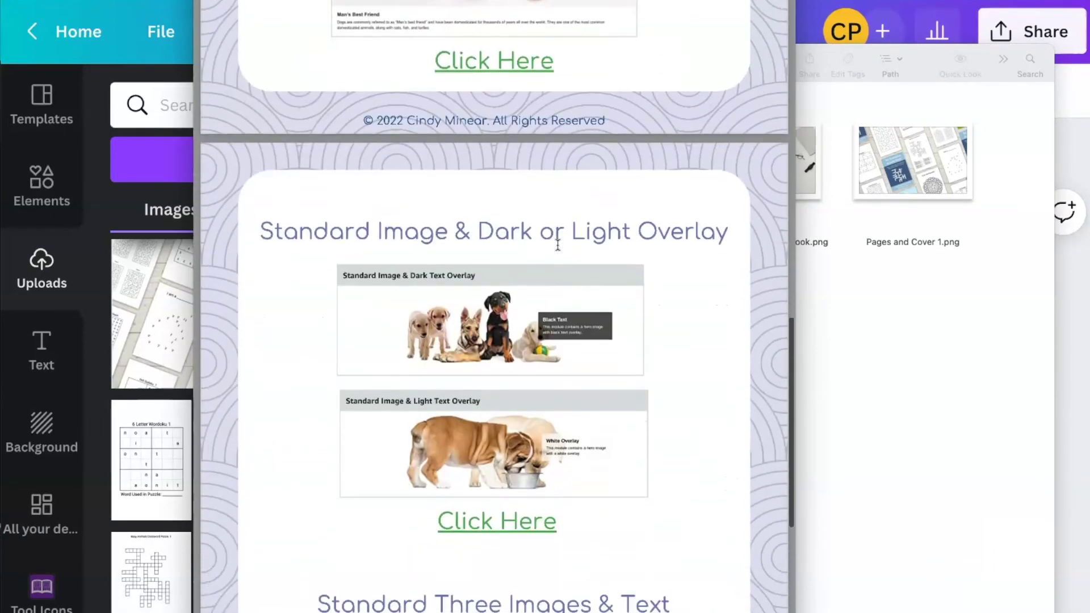
click(483, 482)
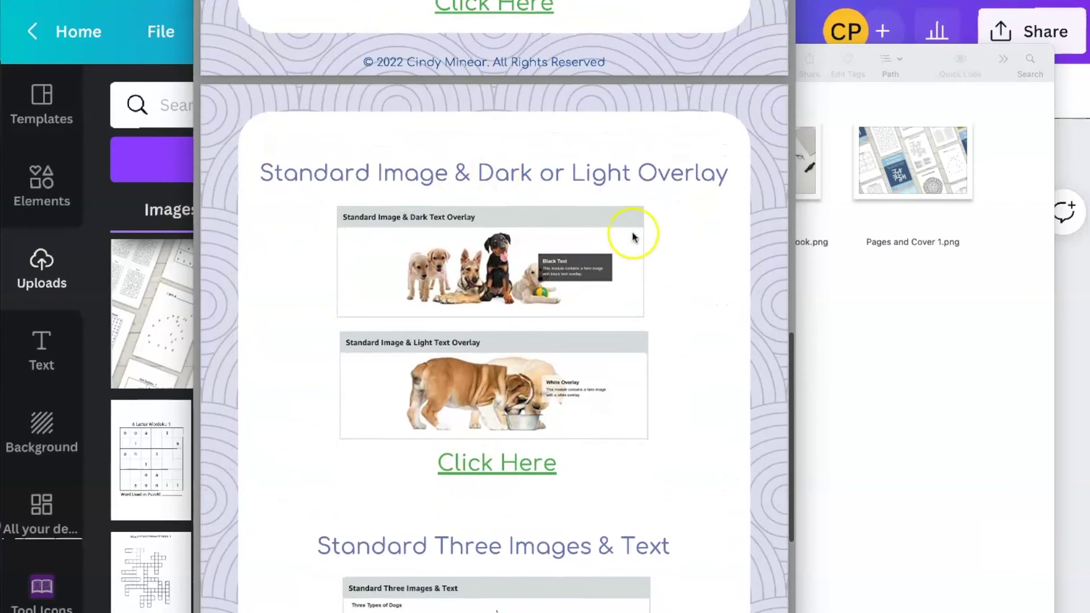
click(489, 472)
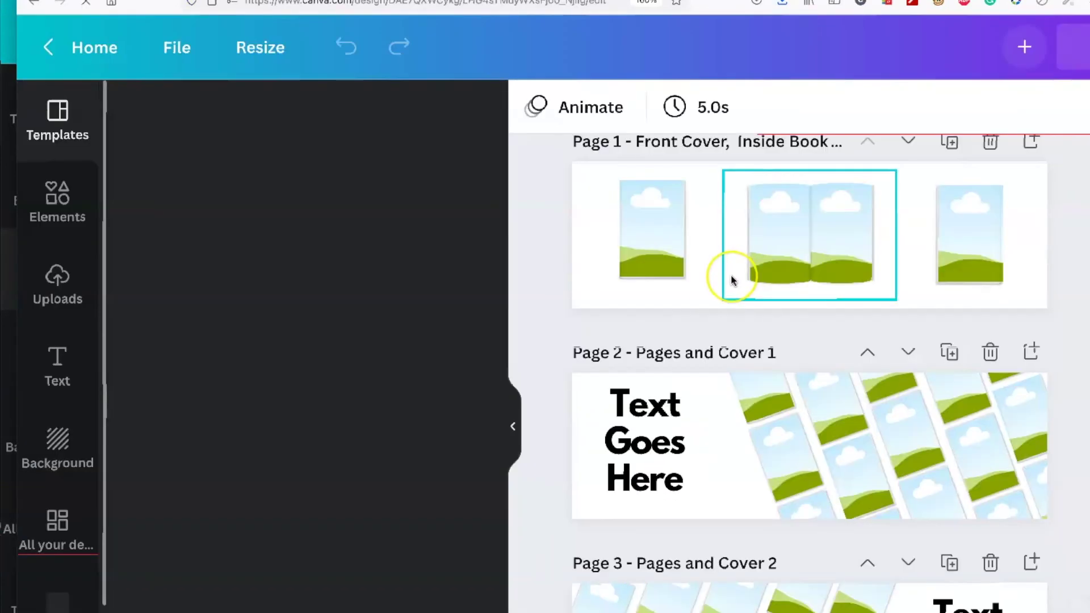
scroll(732, 278, down, 10)
scroll(732, 279, up, 10)
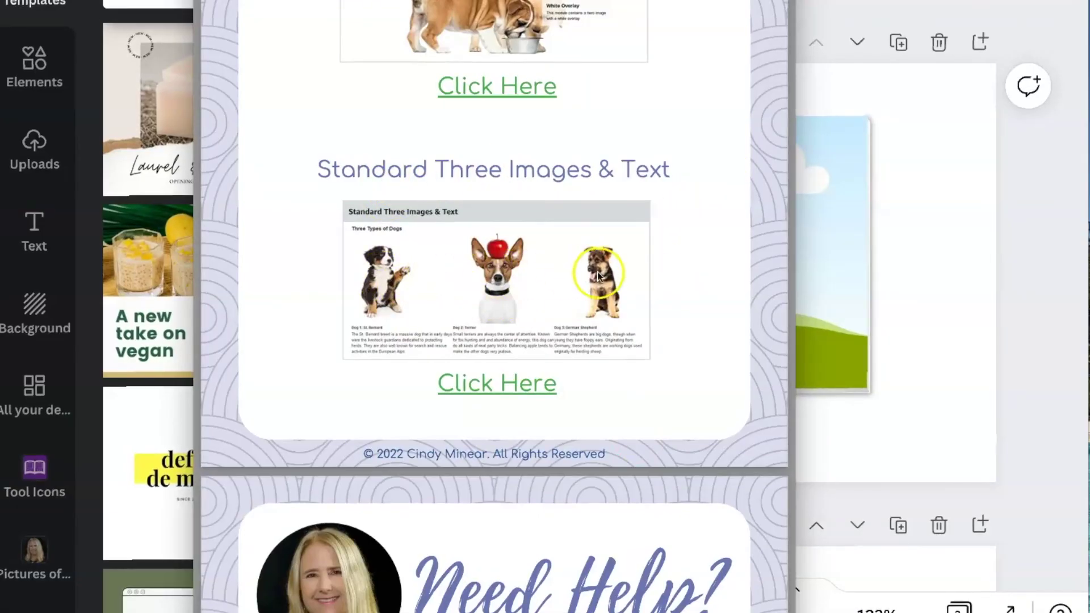
scroll(625, 283, up, 10)
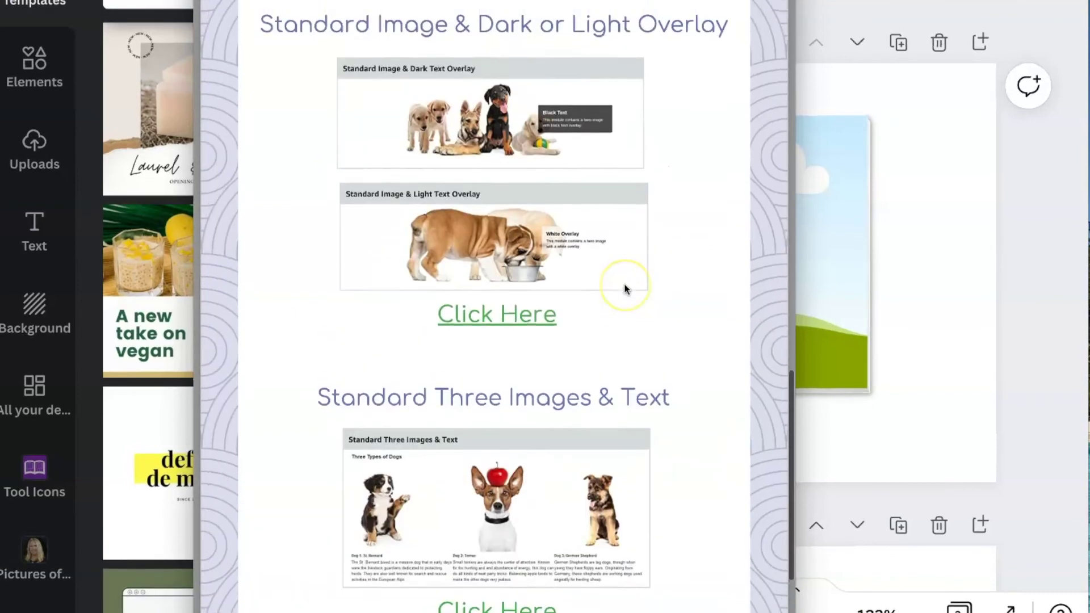
scroll(625, 271, down, 3)
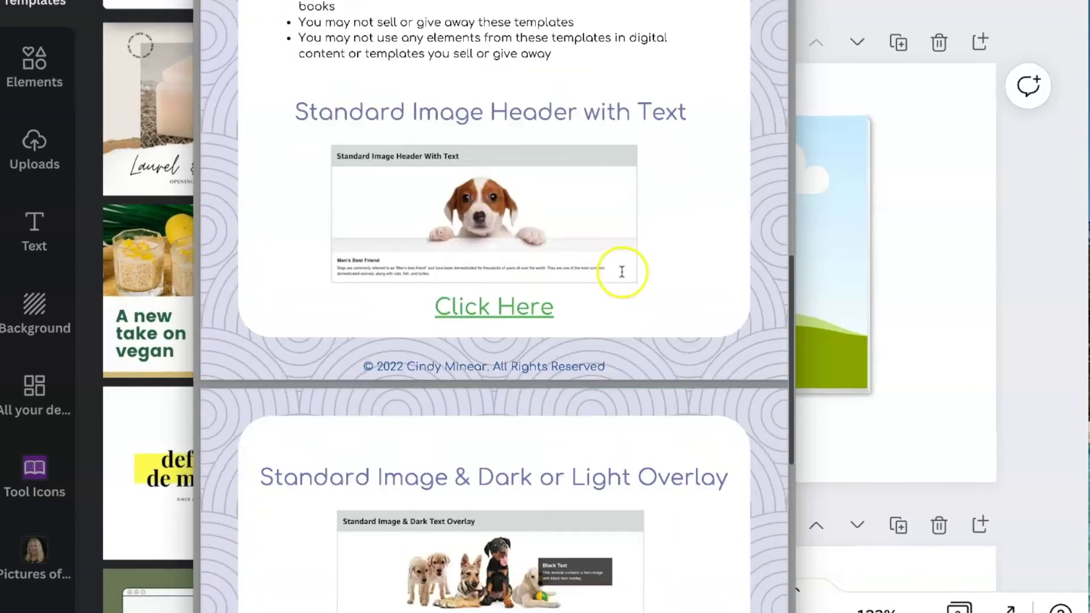
scroll(593, 423, down, 4)
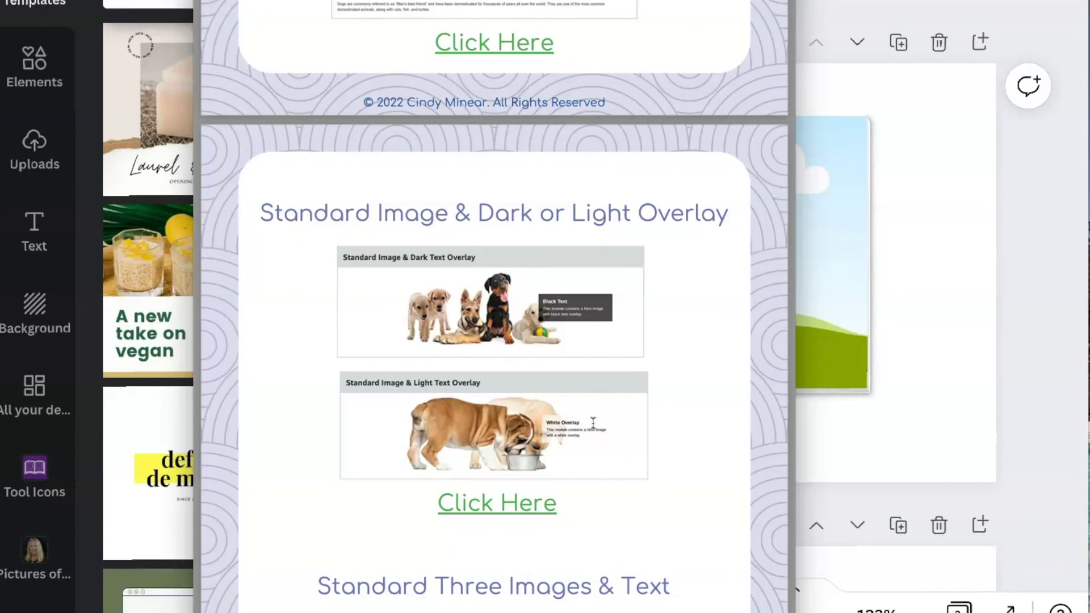
scroll(592, 423, down, 4)
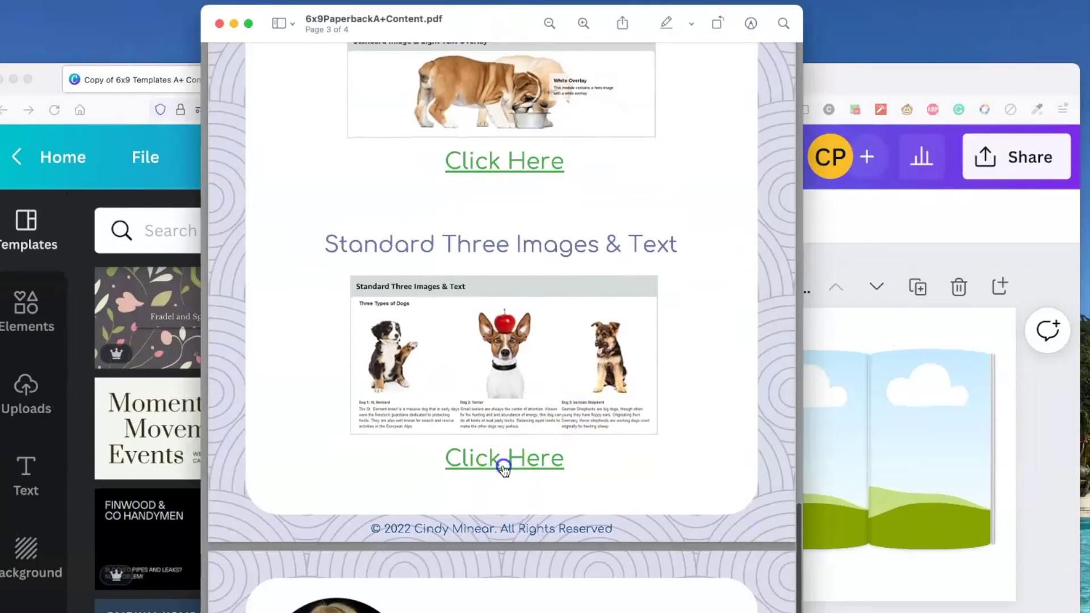
Open the guide's other linked book-cover template and make a fresh copy with 'Use template'
click(497, 554)
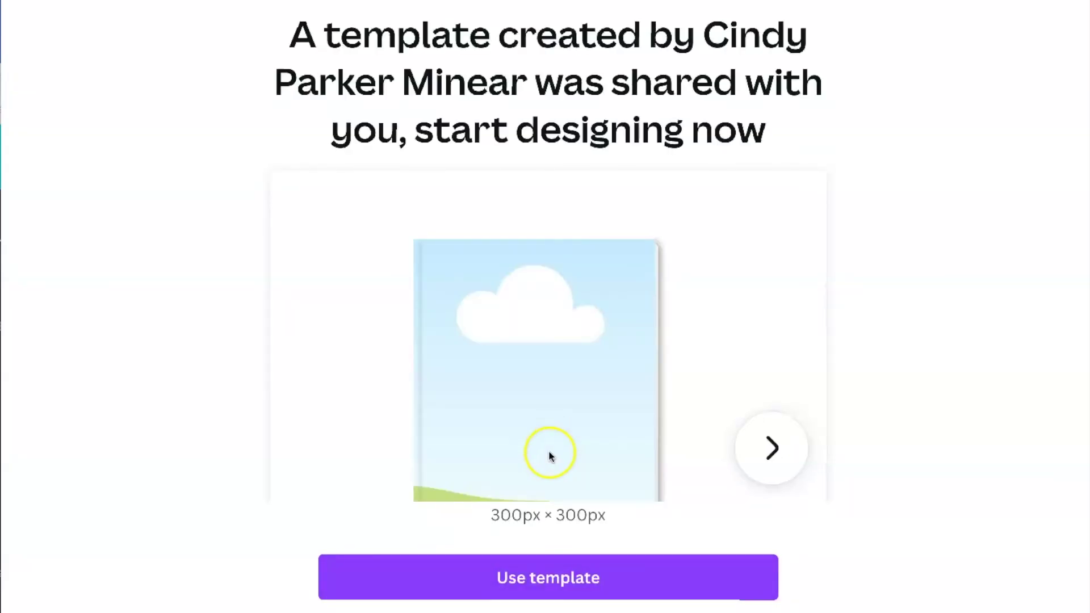
click(569, 578)
scroll(609, 306, down, 15)
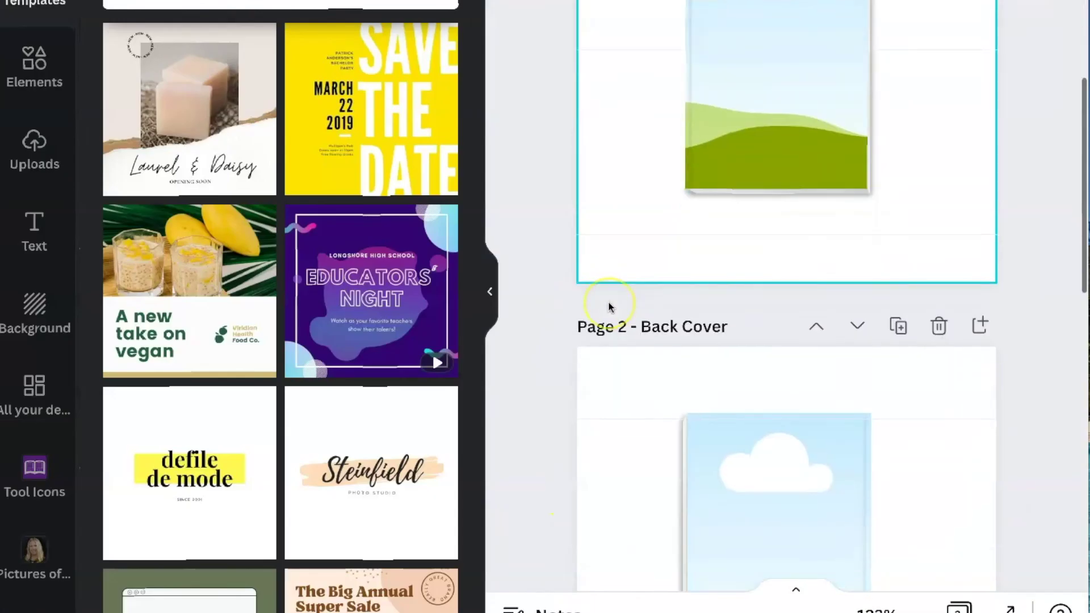
scroll(610, 307, up, 15)
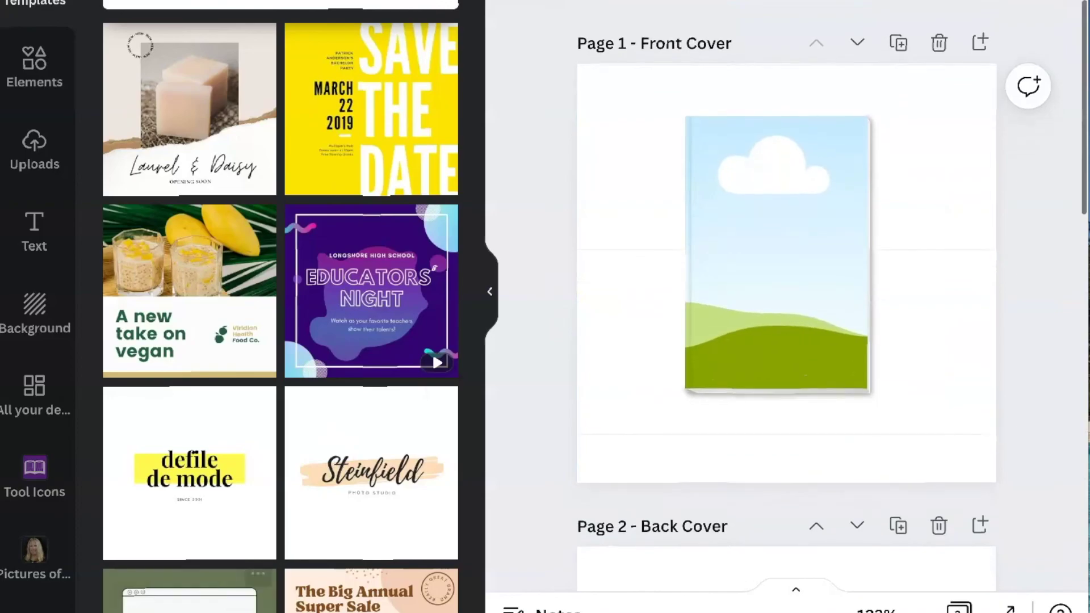